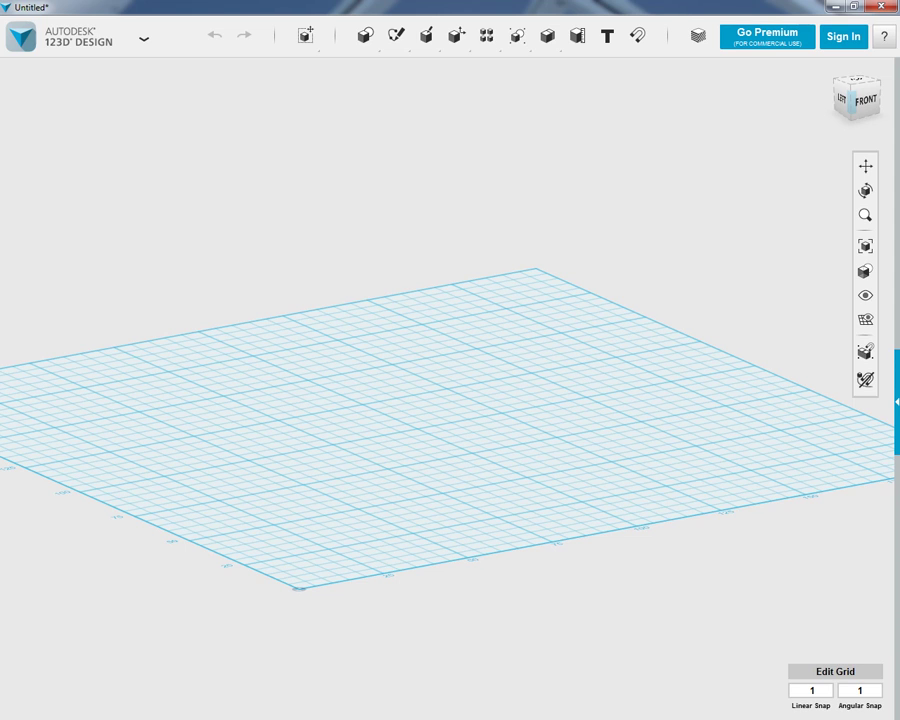
Start a box primitive and set both its width and its length to 10.
mouse_move(365, 36)
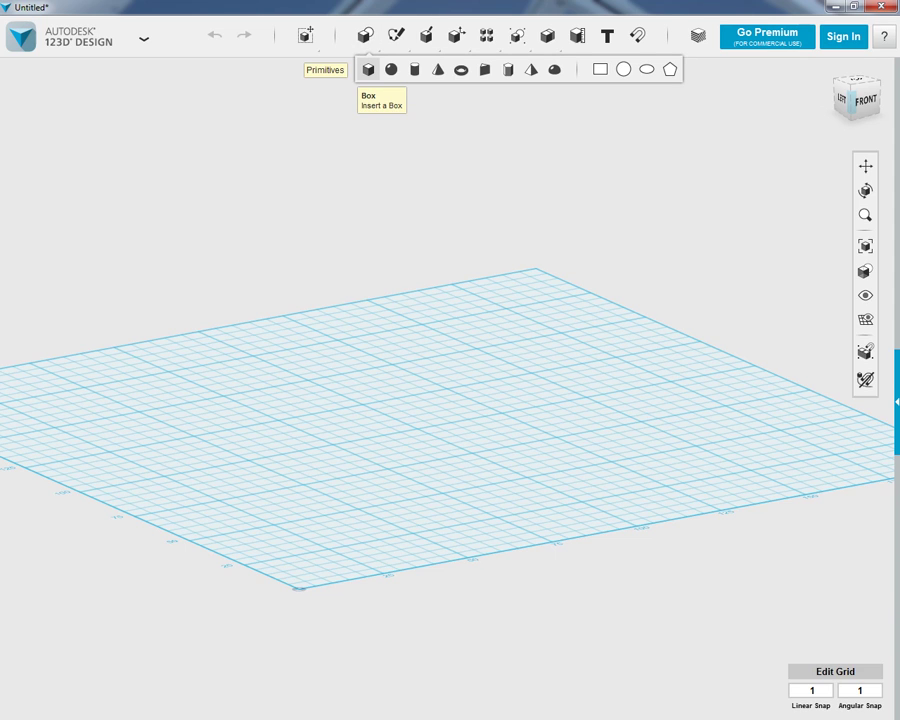
mouse_move(396, 36)
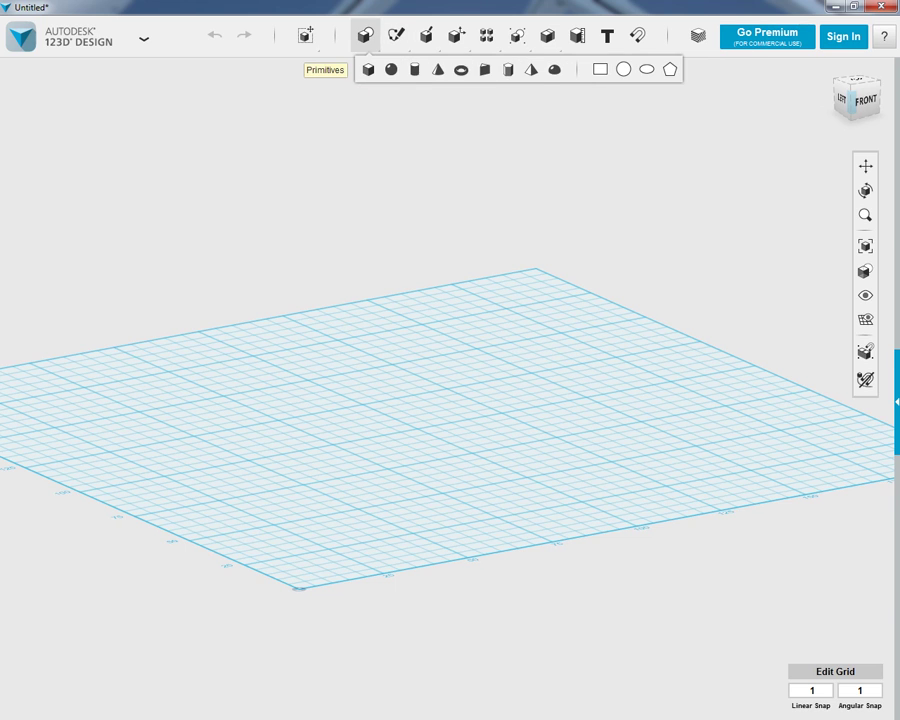
left_click(368, 69)
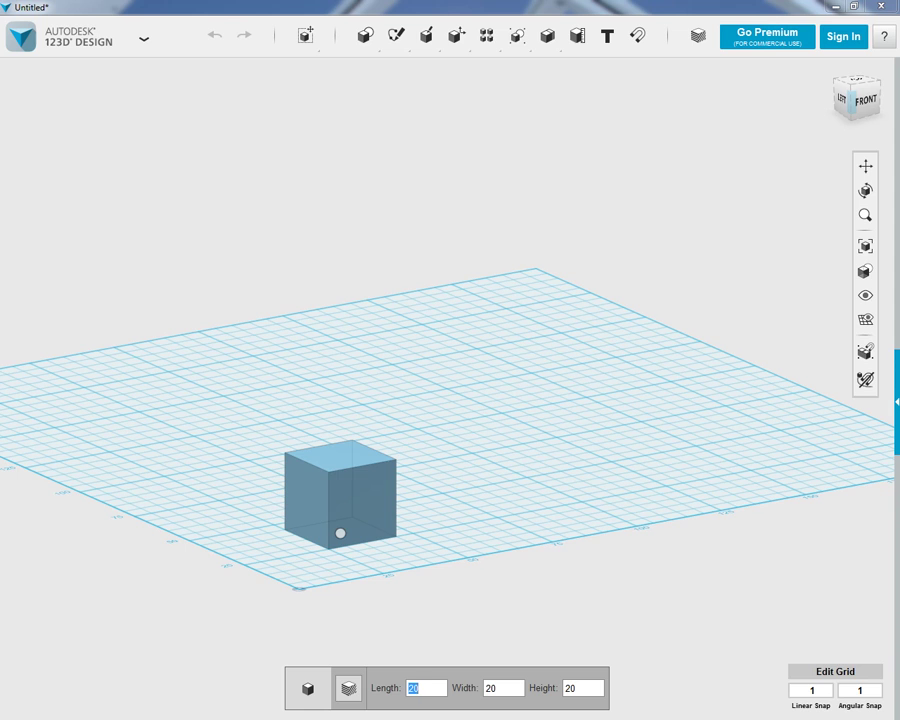
key("Tab")
key("Tab")
key("shift+Tab")
key("shift+Tab")
key("Tab")
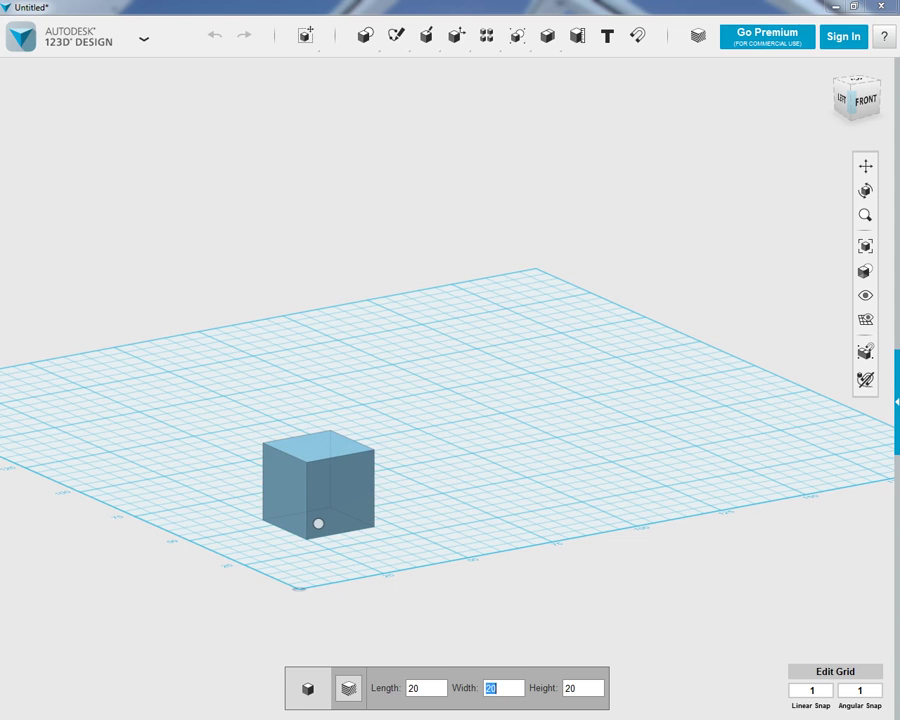
left_click(424, 688)
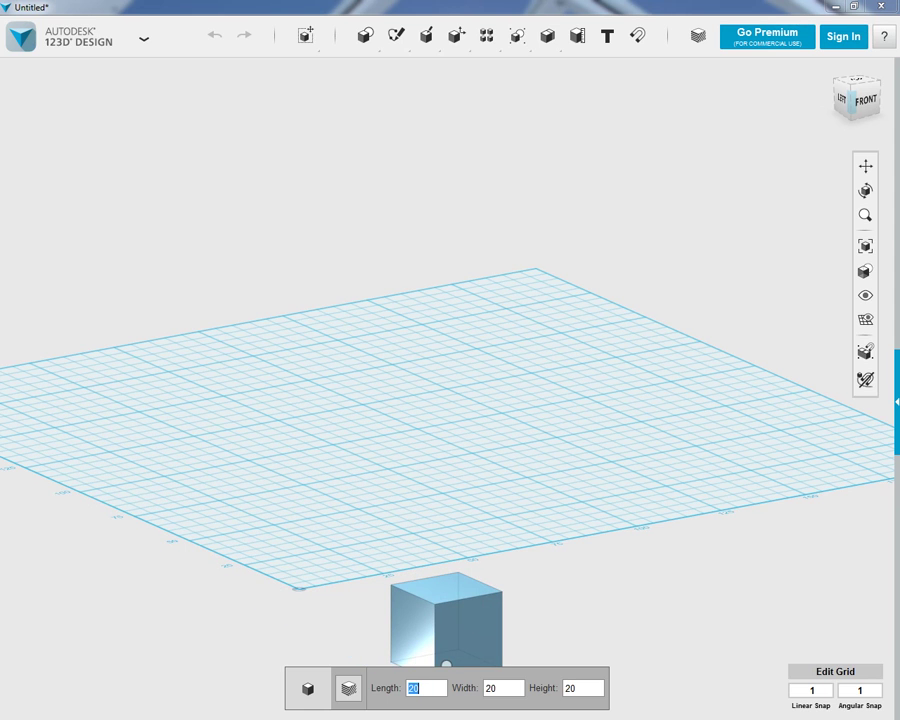
key("Tab")
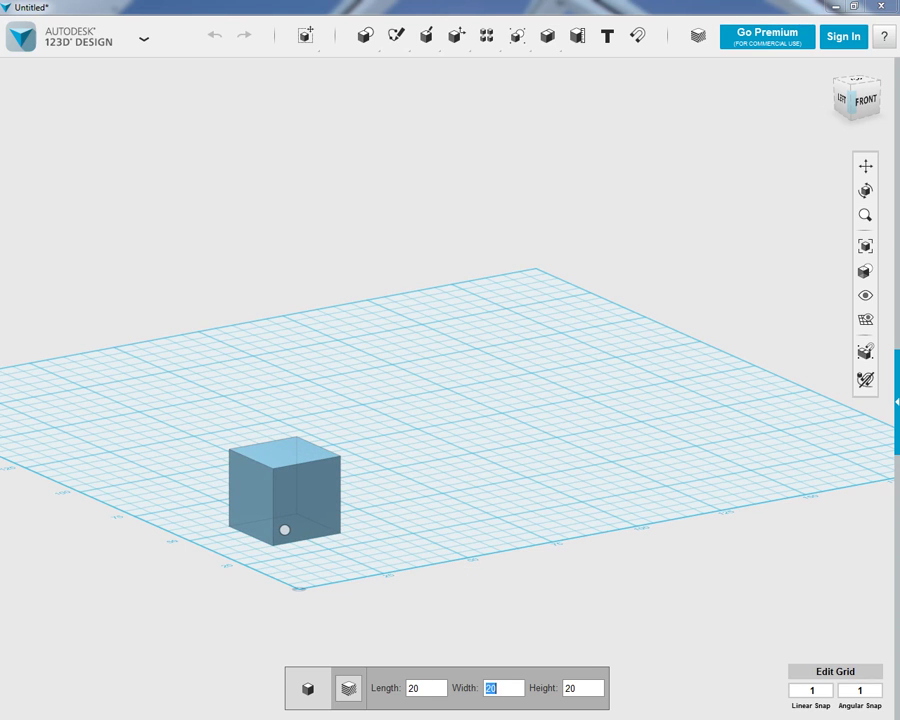
type("10")
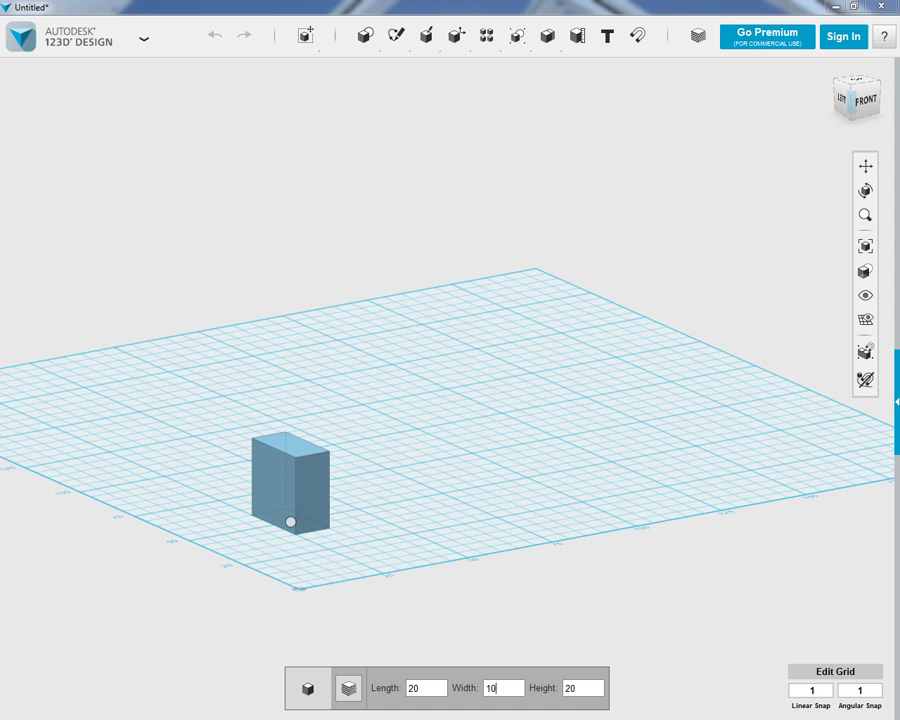
key("shift+Tab")
type("10")
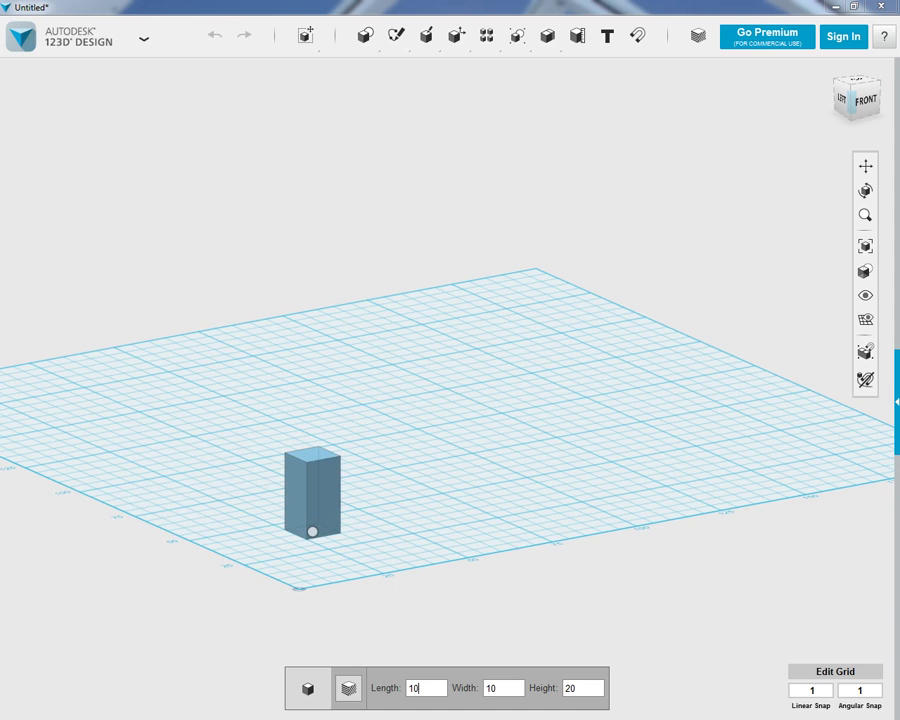
Set the box's height to 10 and place it with its corner on the grid's origin.
key("Tab")
key("Tab")
type("10")
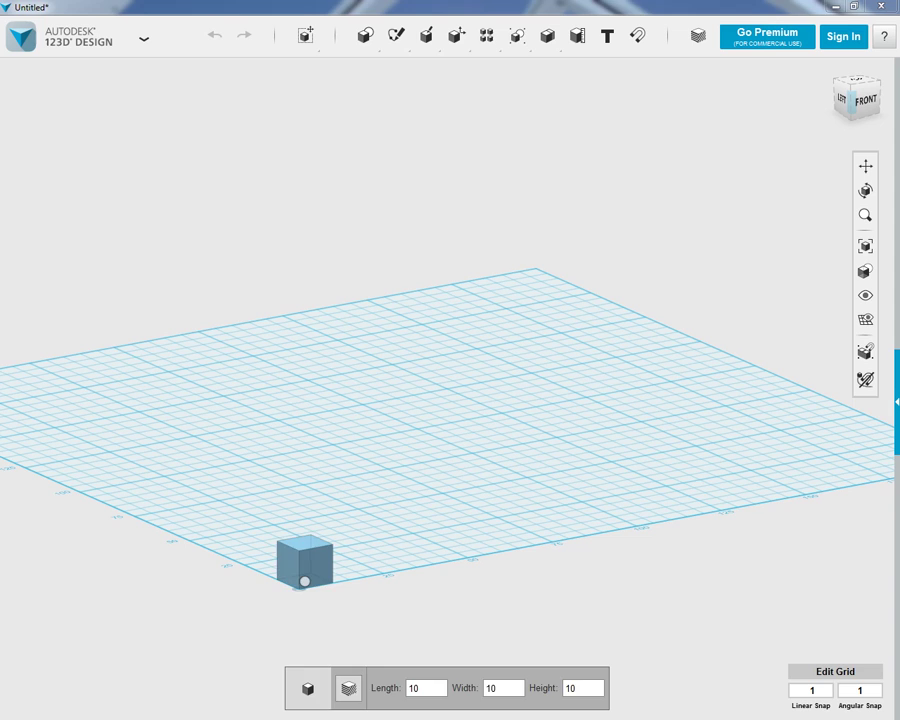
left_click(305, 580)
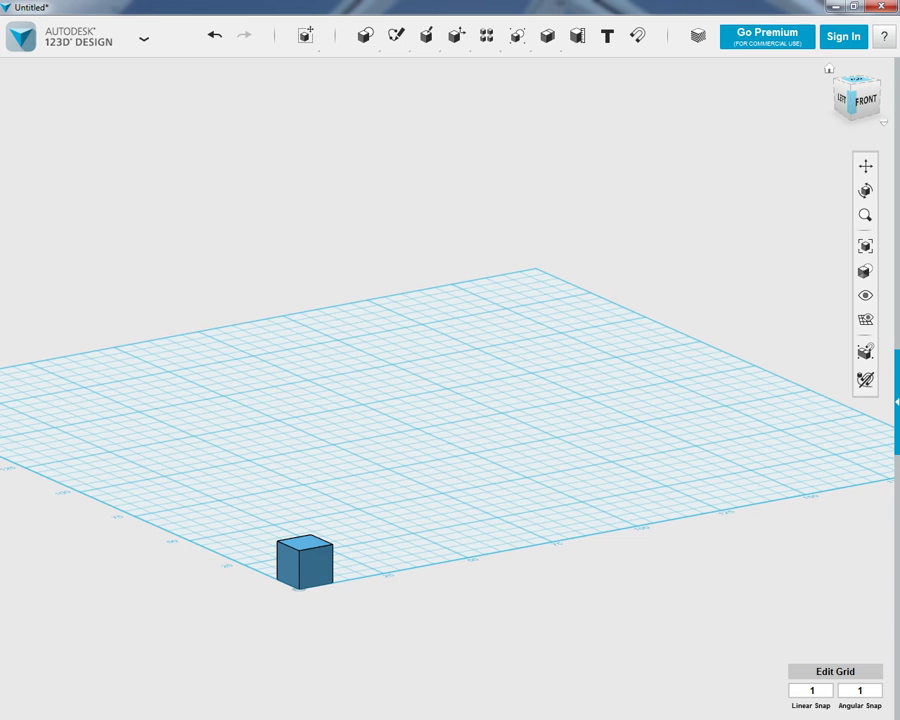
Switch the projection to Perspective and examine the box from the top, an angled view and the home view.
left_click(851, 80)
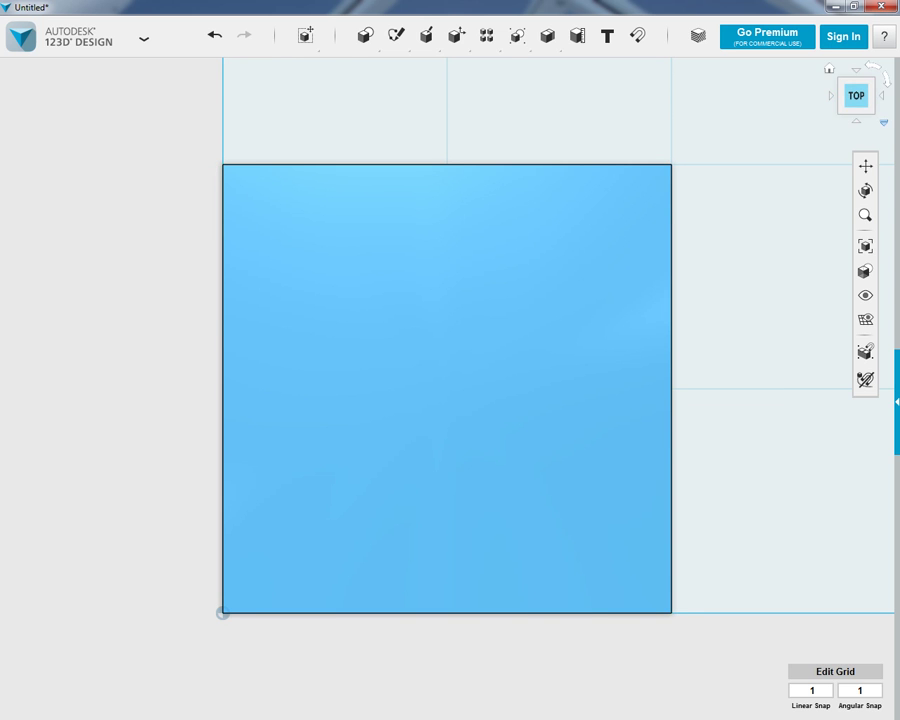
left_click(884, 123)
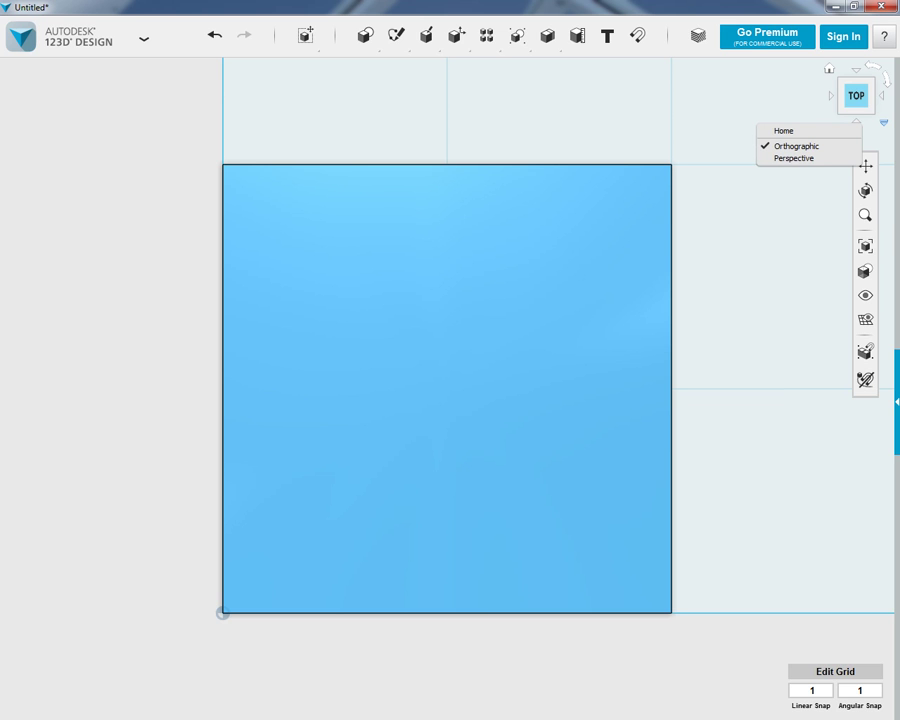
left_click(794, 158)
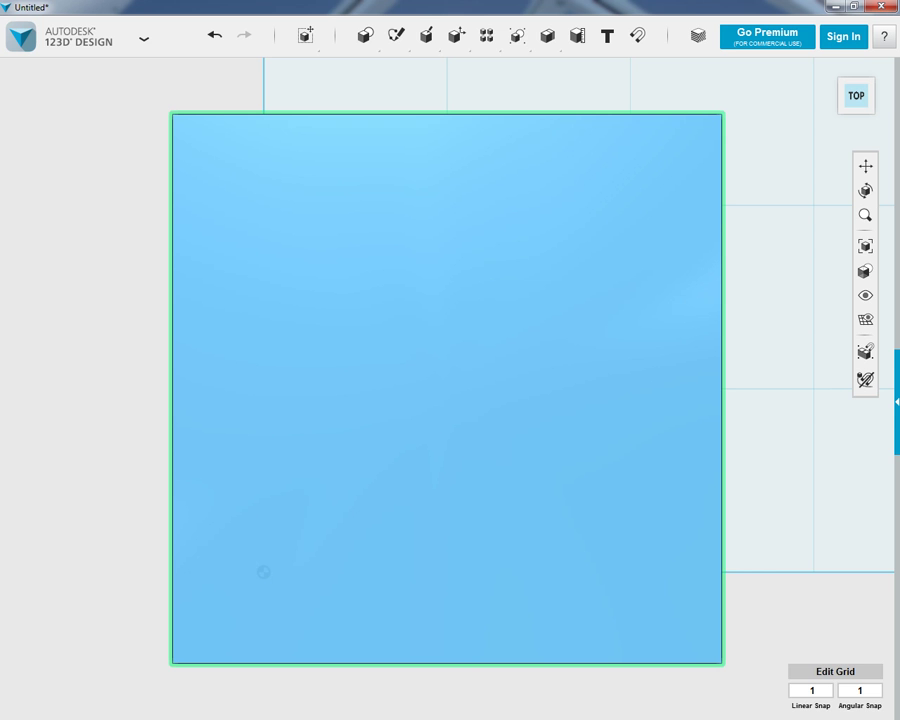
right_click_drag(450, 400, 520, 335)
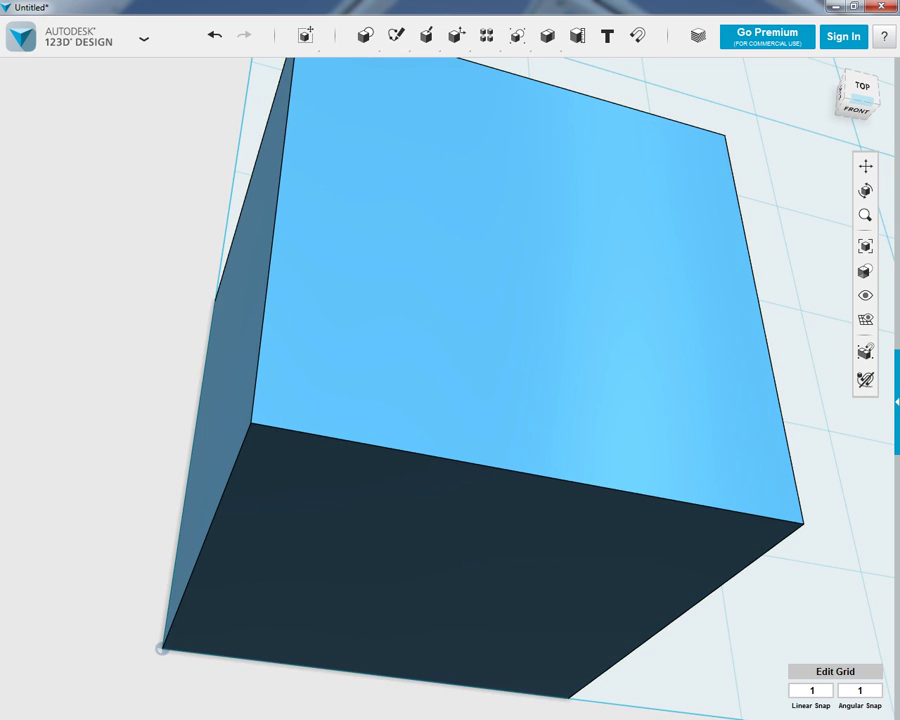
left_click(828, 68)
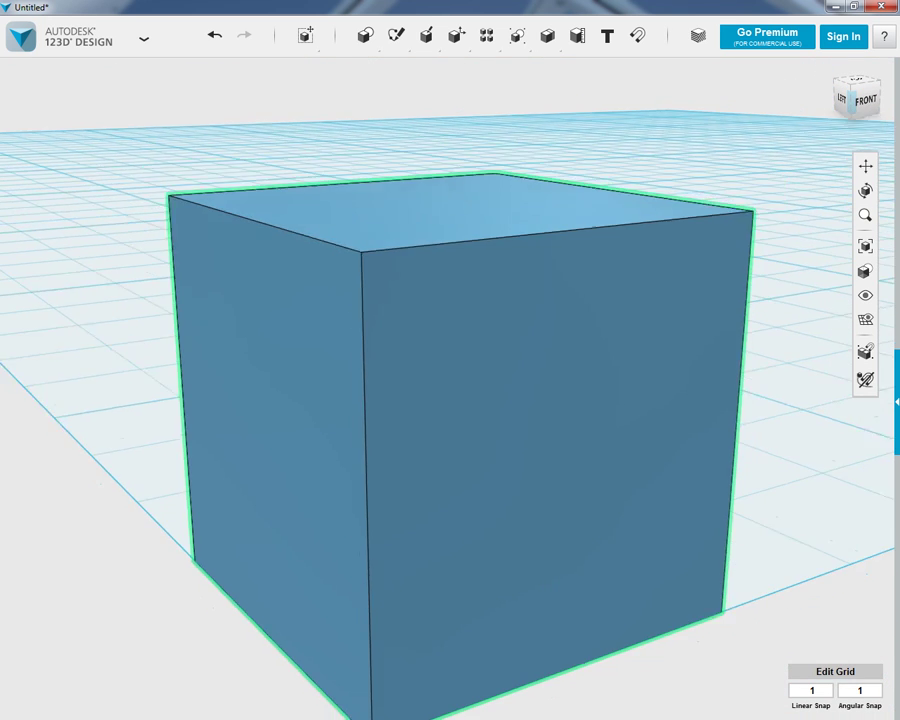
scroll(410, 600, "up", 5)
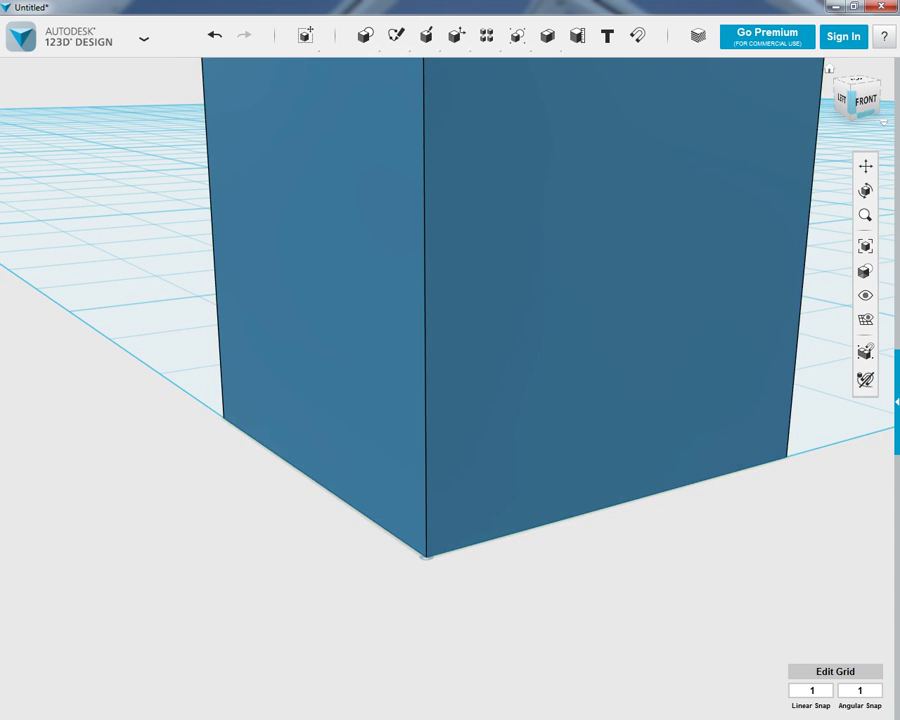
left_click(853, 77)
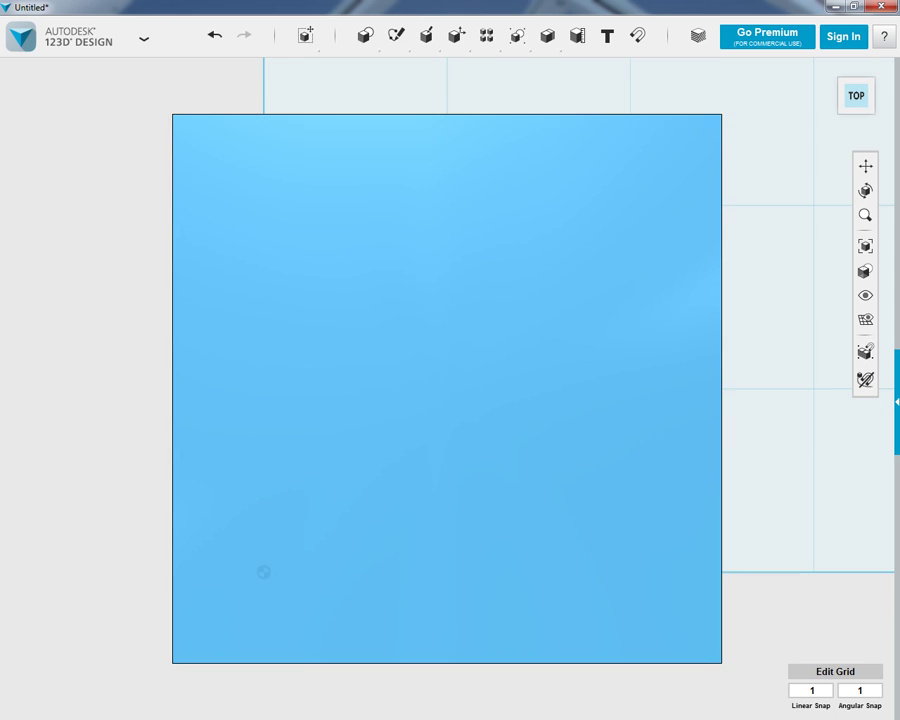
scroll(460, 372, "down", 3)
scroll(459, 388, "down", 5)
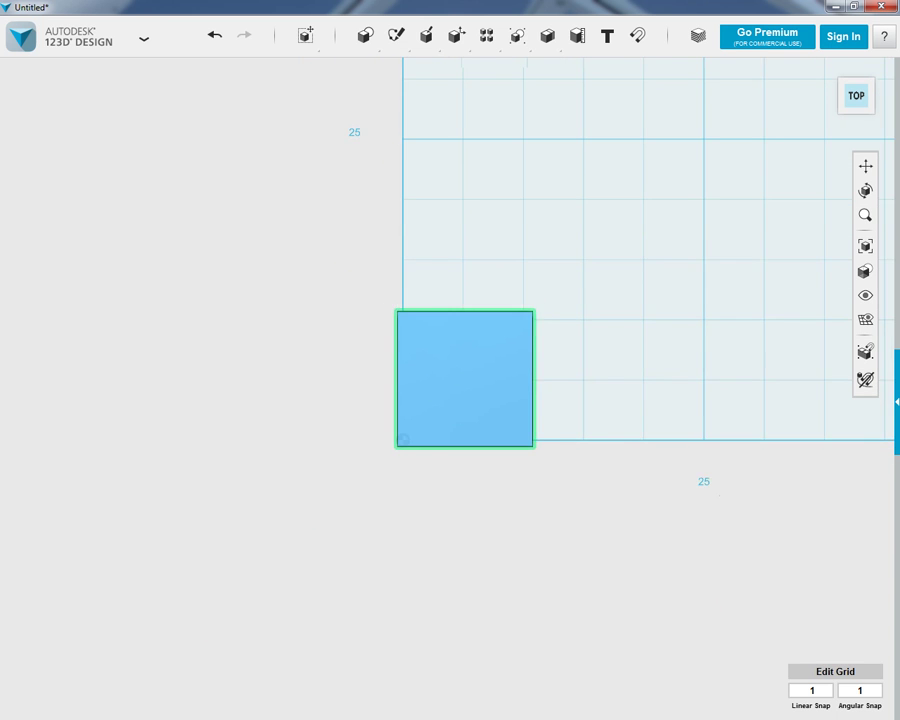
Preview a second box from the top in Perspective and in Orthographic projection, without placing it.
mouse_move(364, 36)
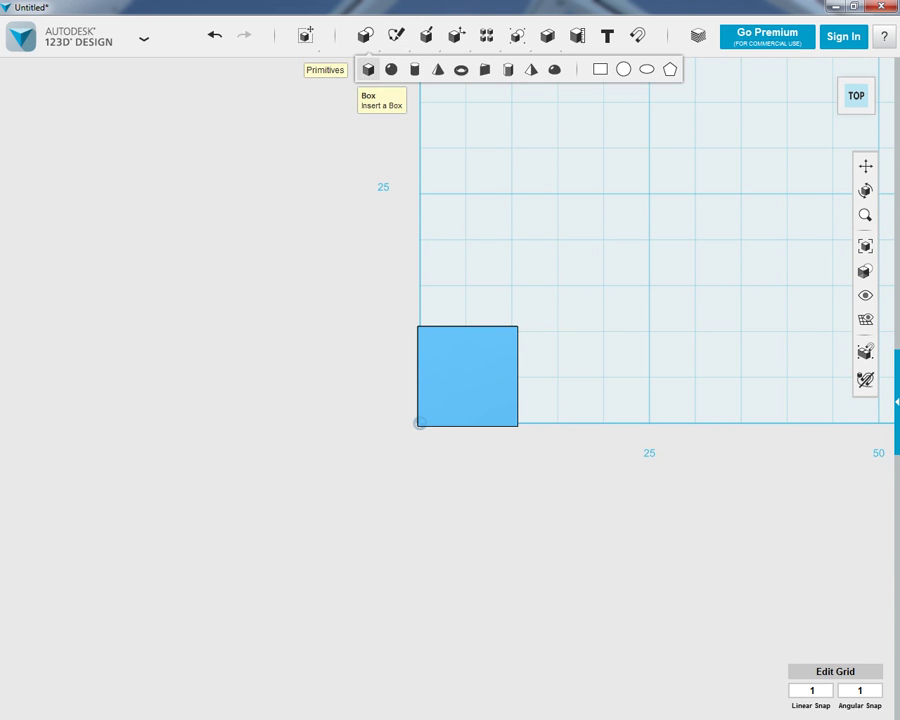
left_click(367, 68)
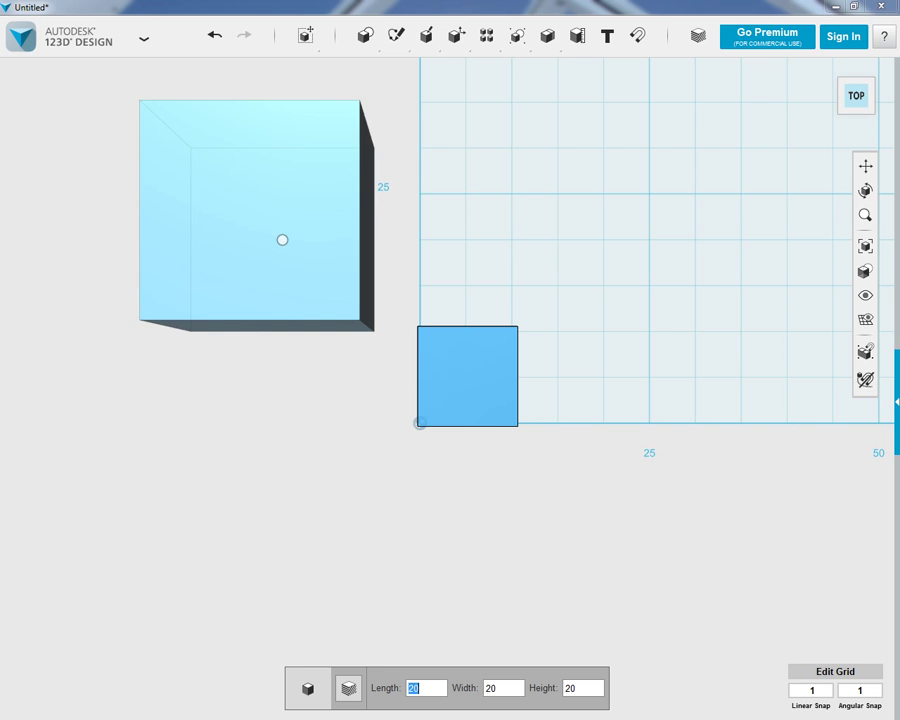
mouse_move(868, 104)
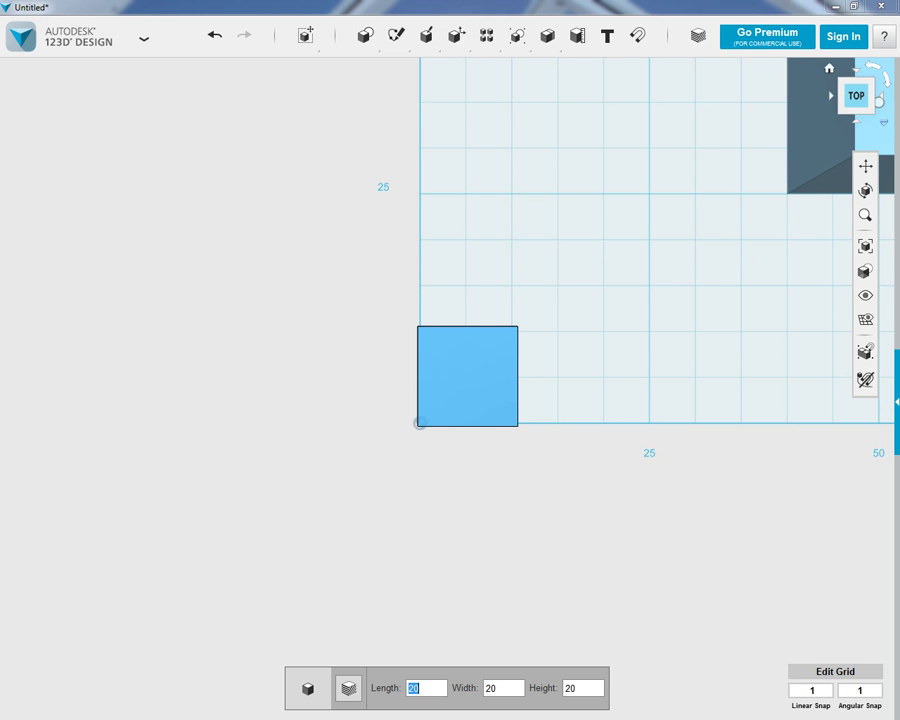
left_click(882, 121)
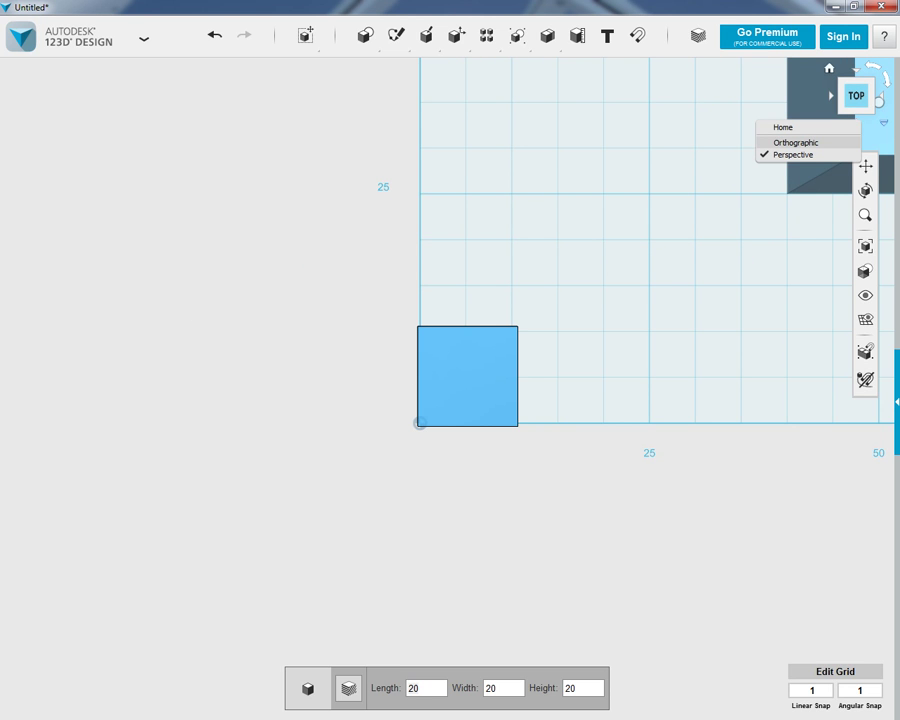
left_click(795, 142)
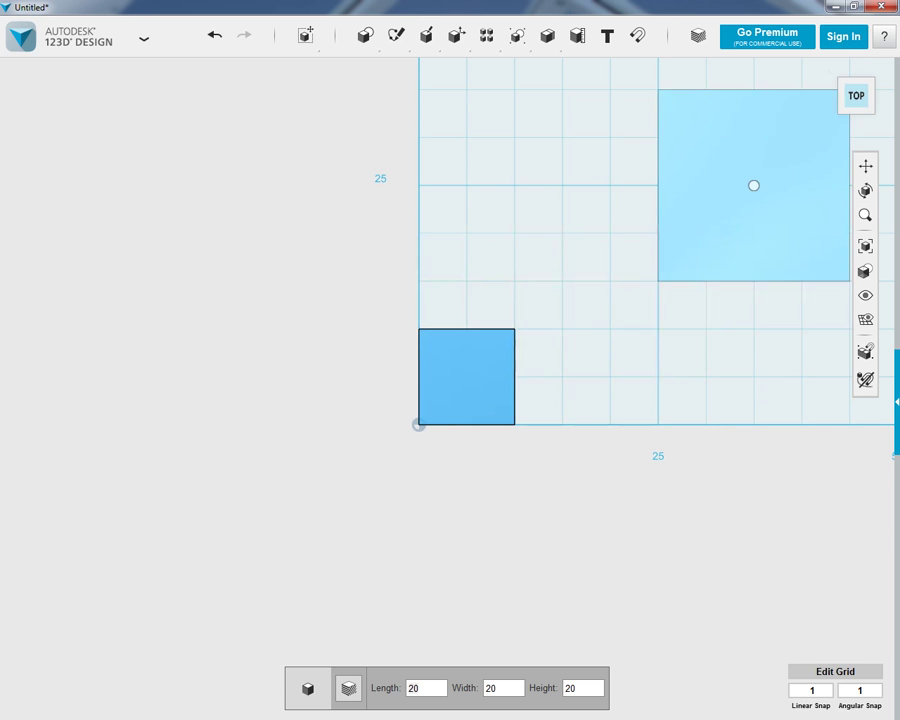
mouse_move(305, 35)
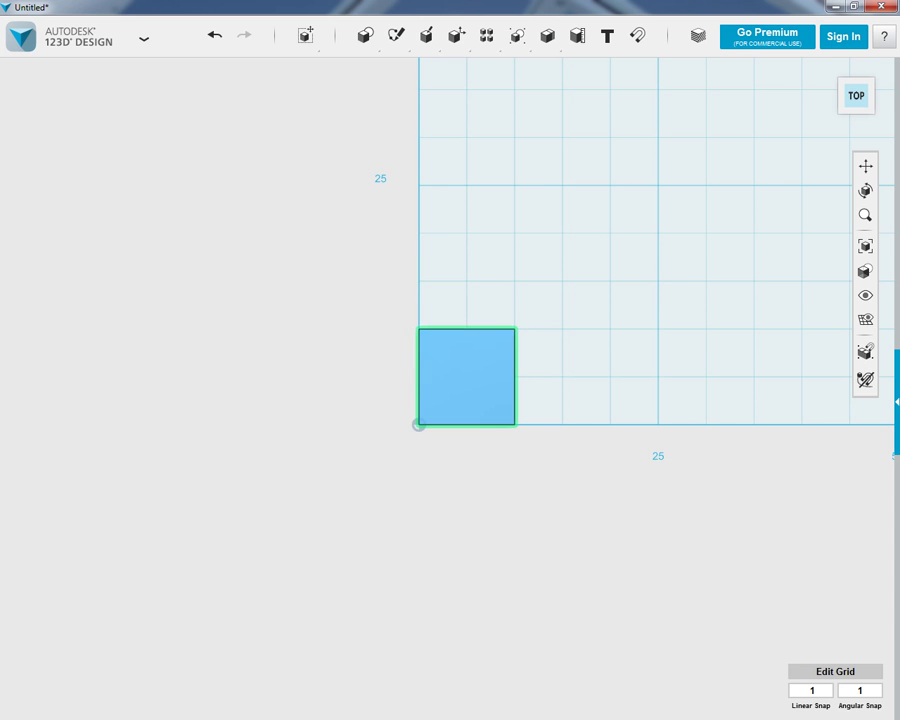
Compare the box in Perspective and Orthographic projection from the home view, ending in an Orthographic top view.
left_click(828, 68)
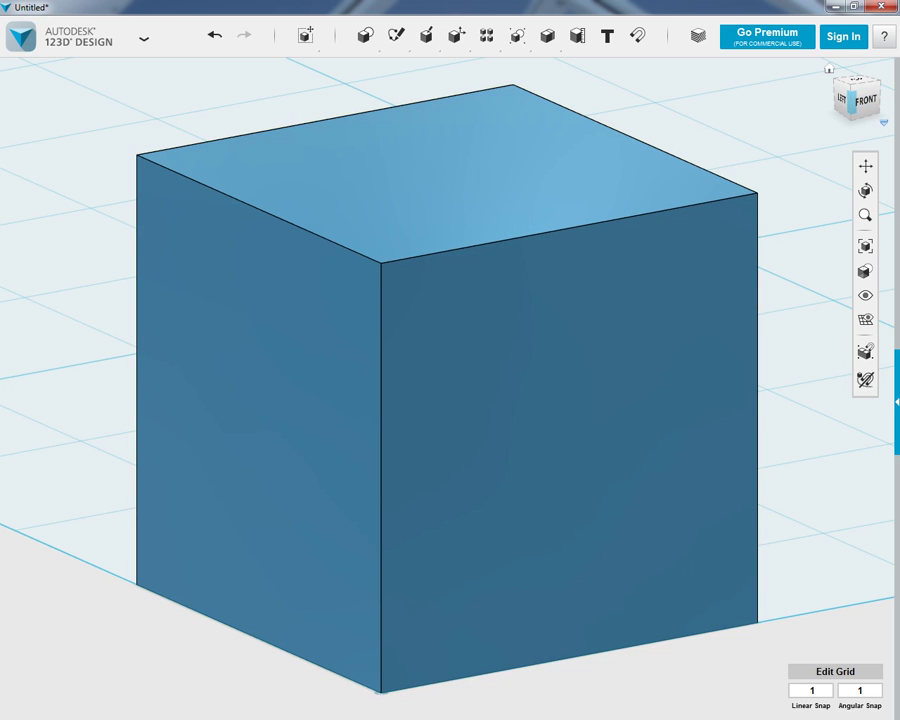
left_click(884, 121)
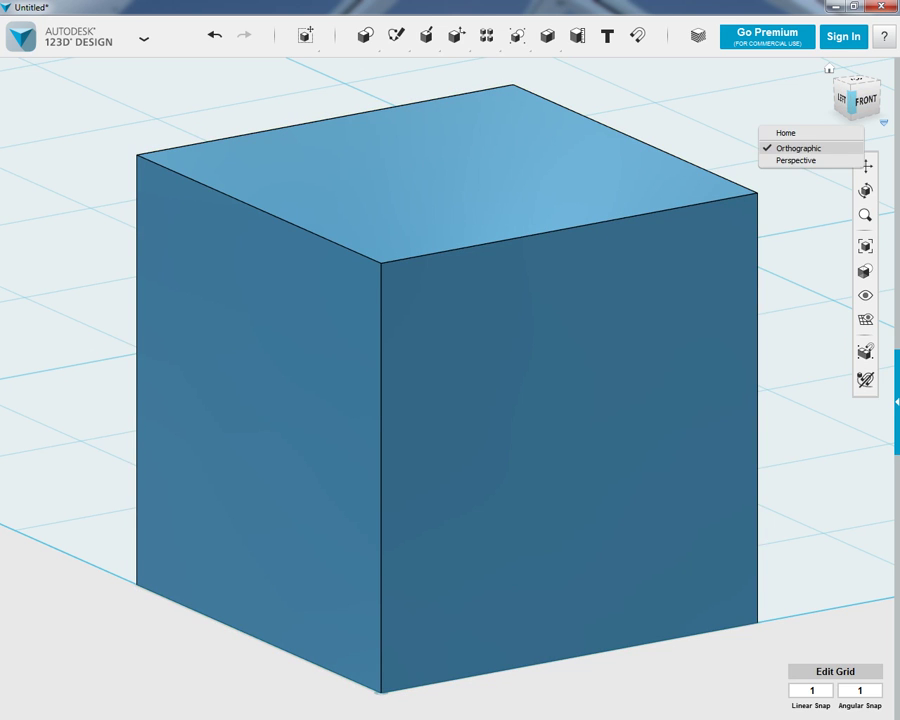
left_click(796, 160)
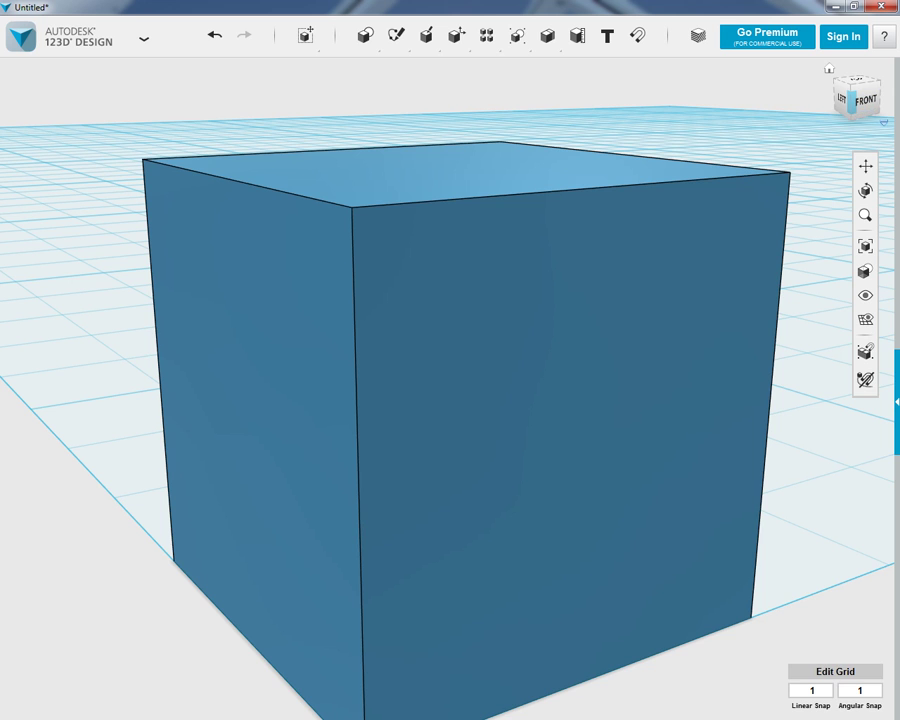
left_click(884, 122)
left_click(796, 147)
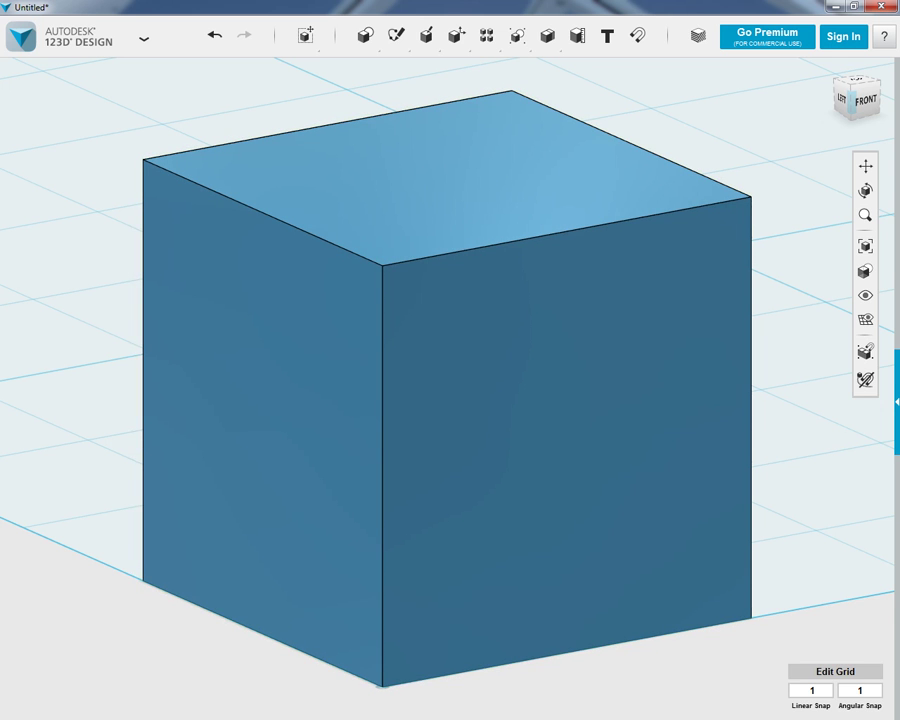
left_click(852, 82)
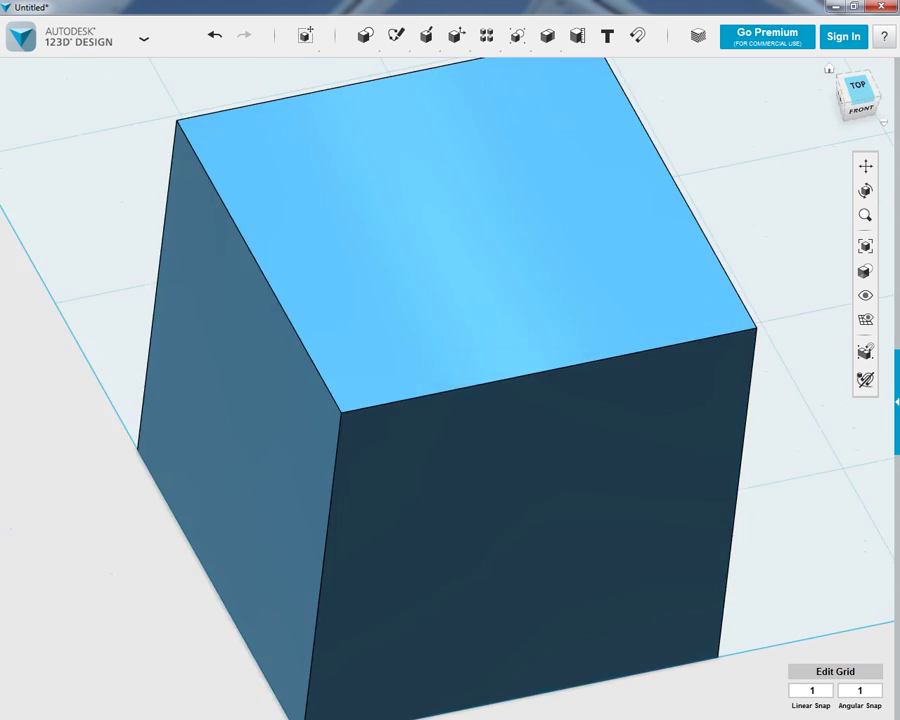
left_click(447, 388)
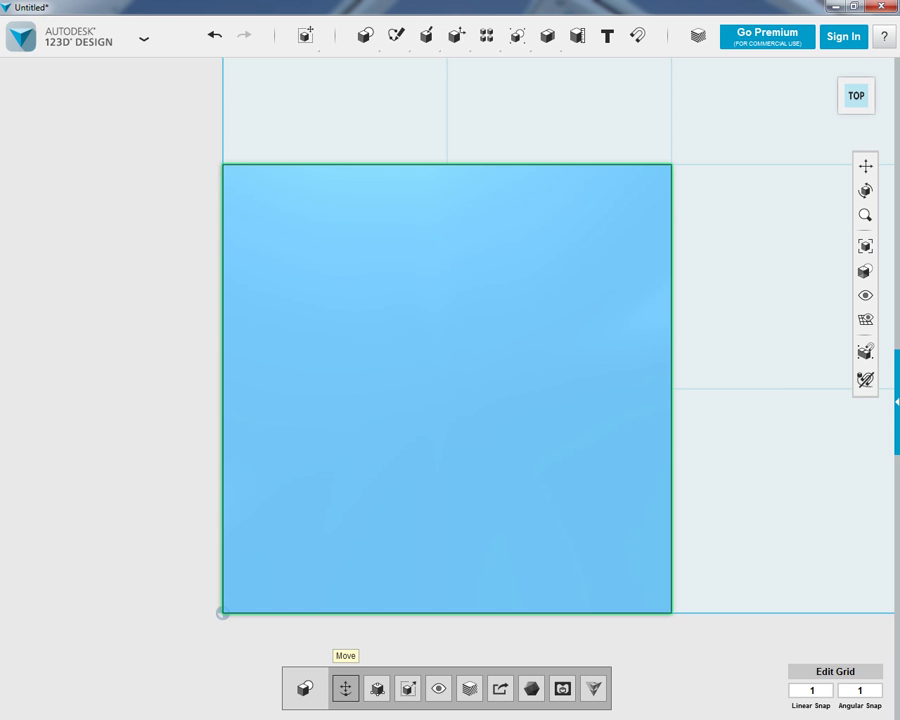
left_click(345, 688)
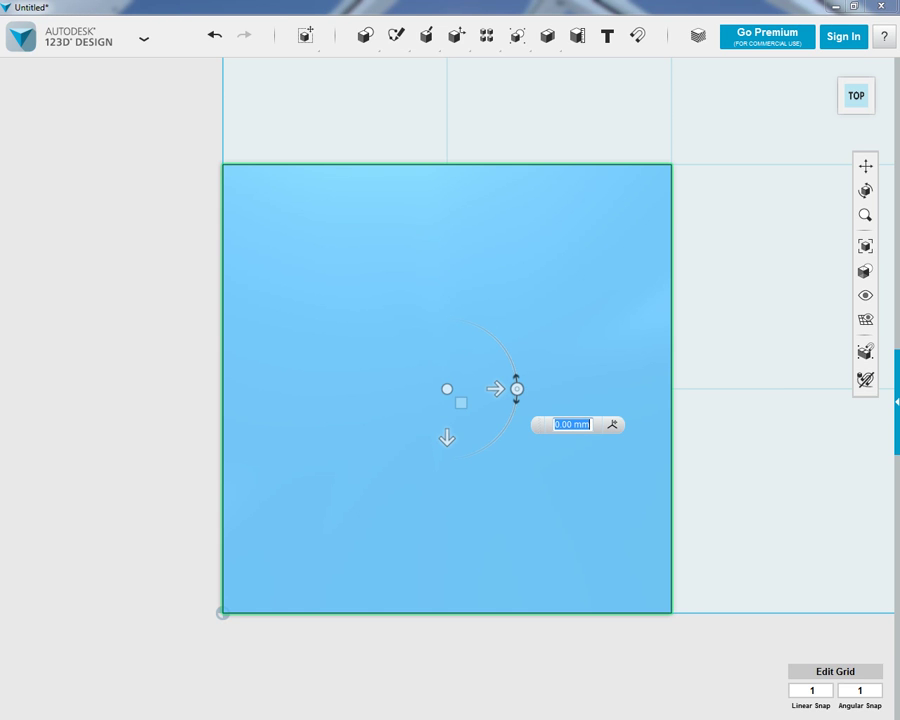
key("Escape")
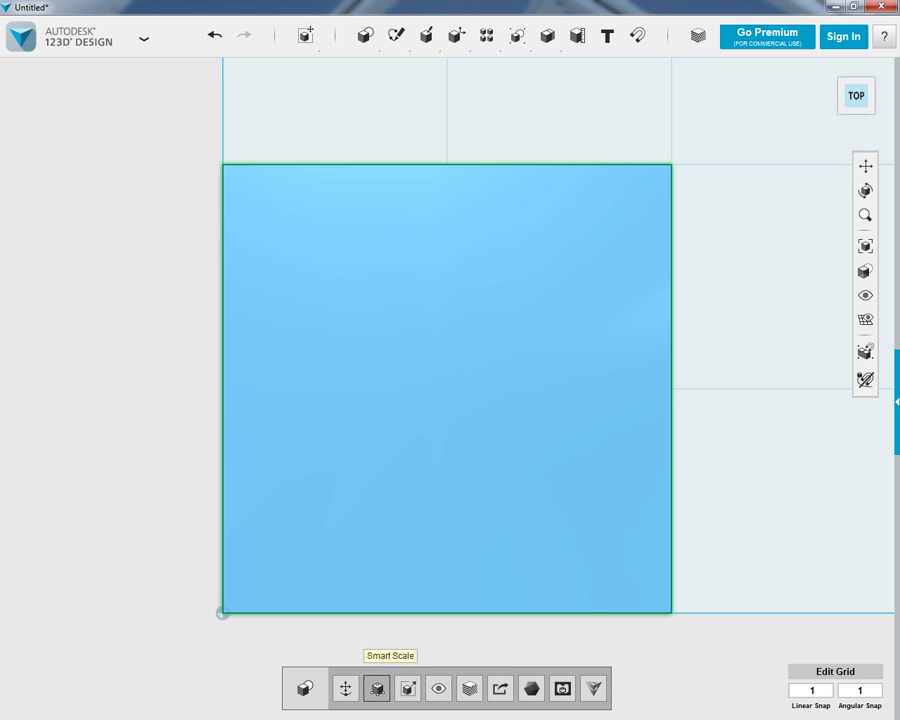
left_click(408, 688)
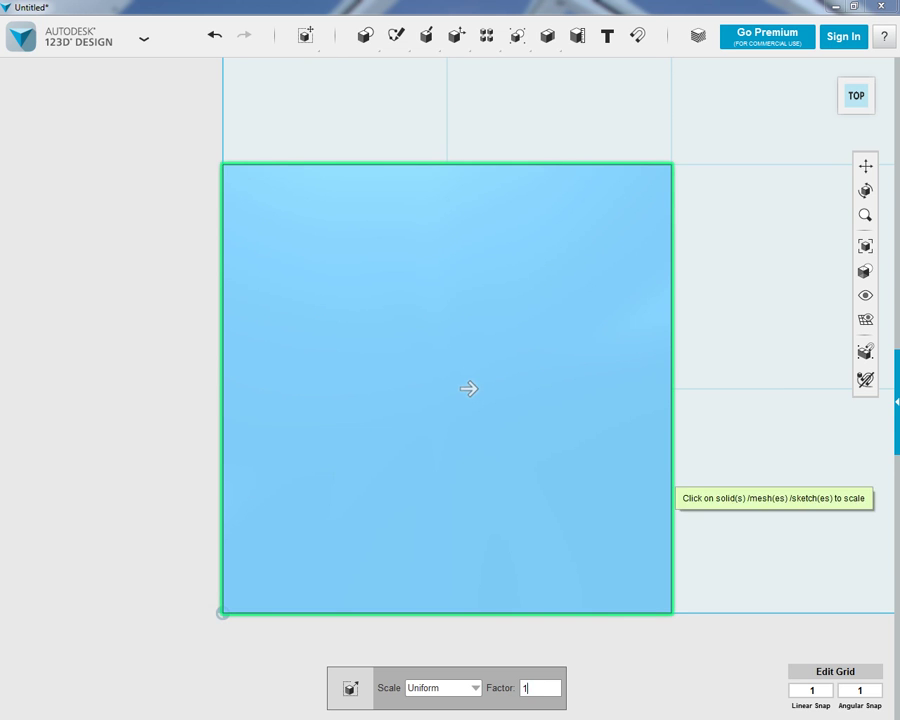
key("Escape")
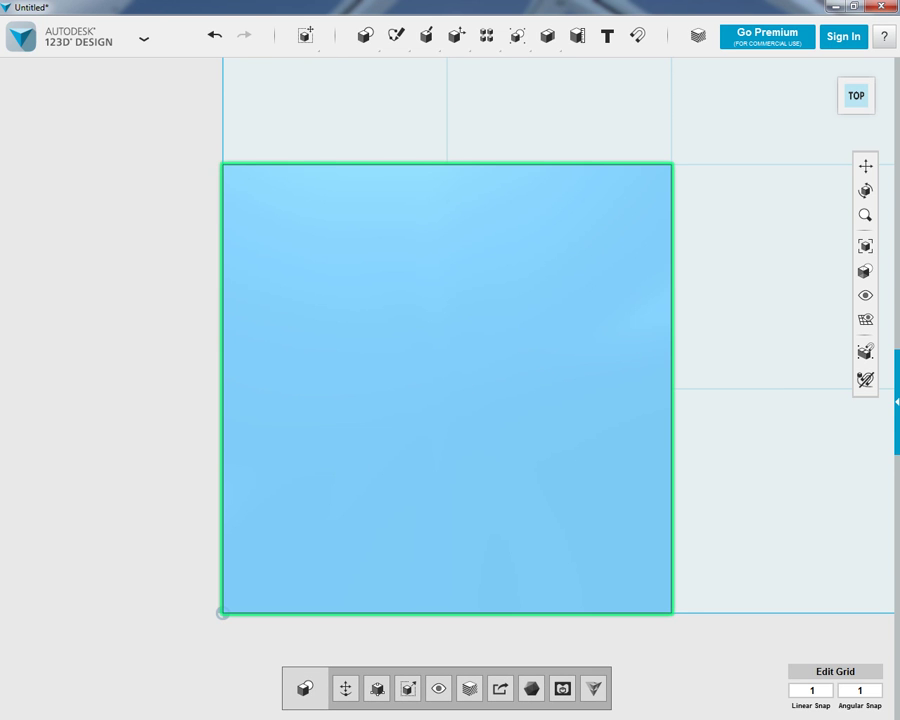
Start a box with length, width and height 5 and preview it around the existing box from the top and from an angle.
mouse_move(365, 35)
left_click(366, 68)
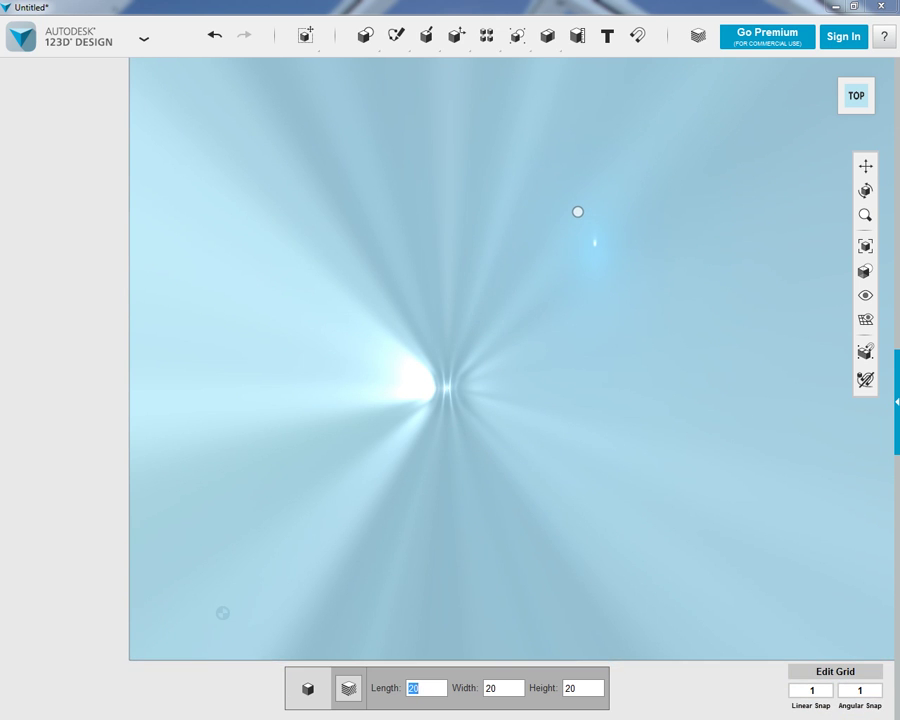
type("5")
key("Tab")
type("5")
key("Tab")
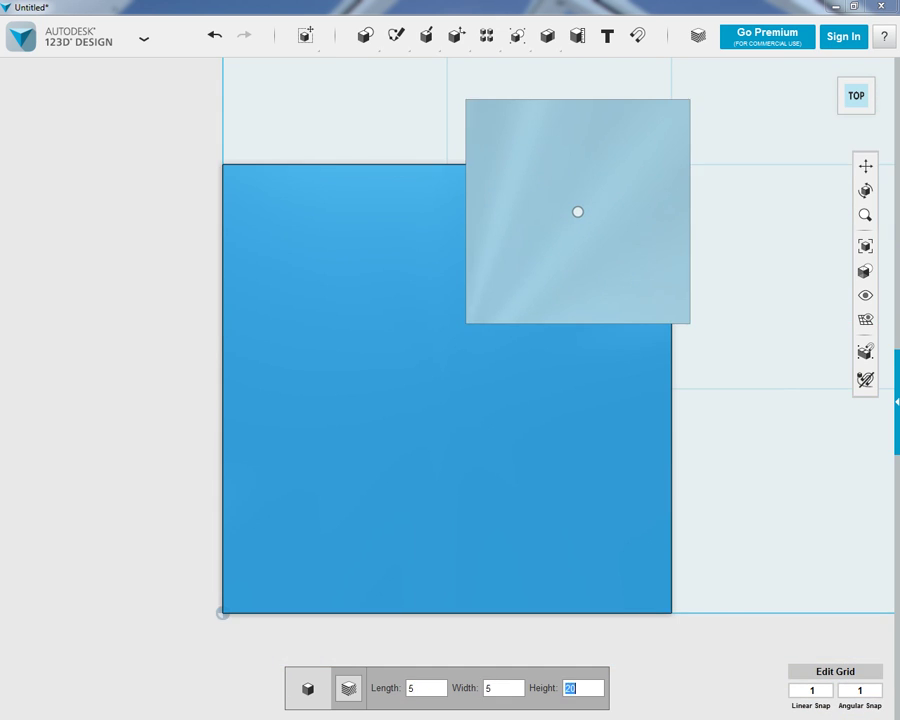
type("5")
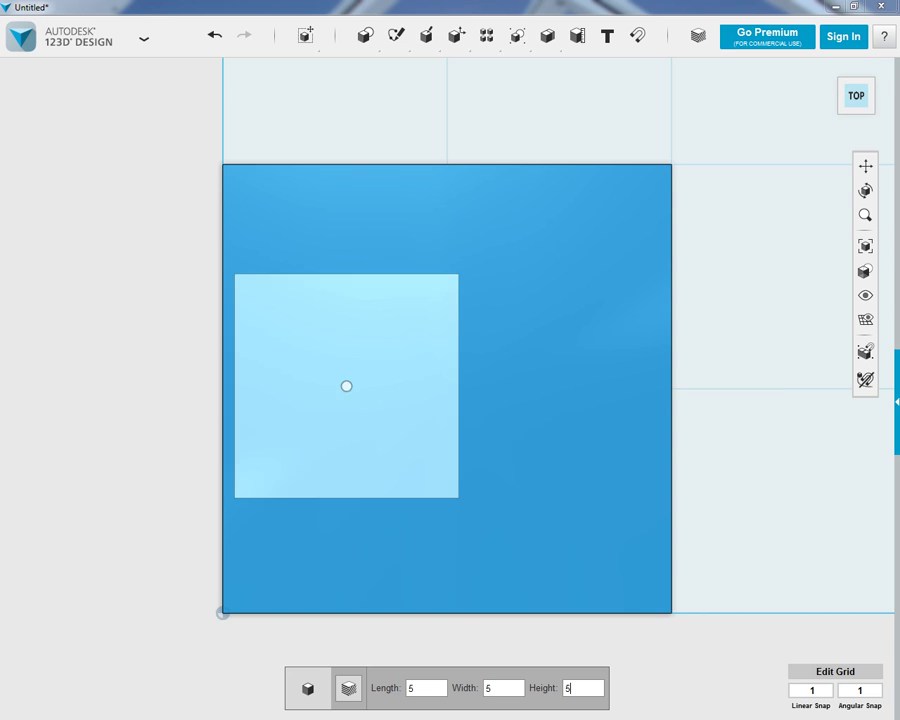
right_click_drag(464, 470, 478, 358)
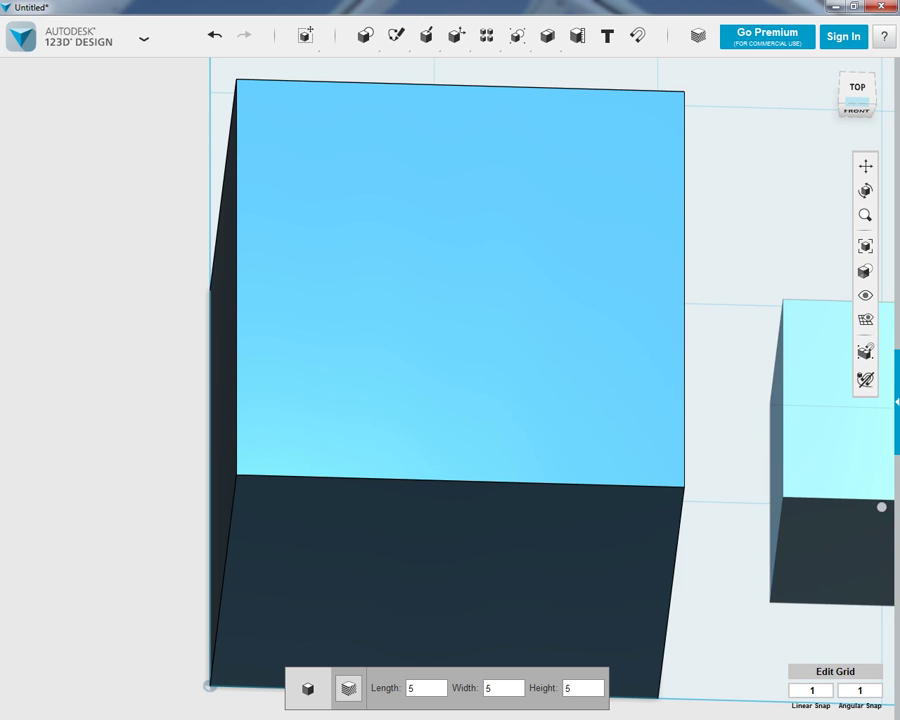
left_click(857, 88)
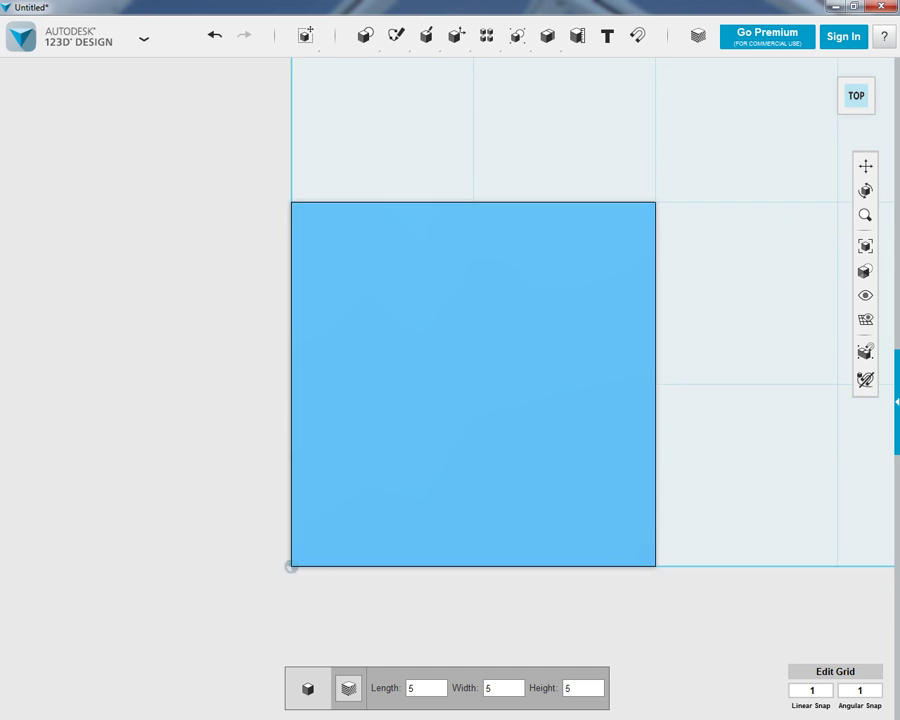
scroll(376, 395, "down", 6)
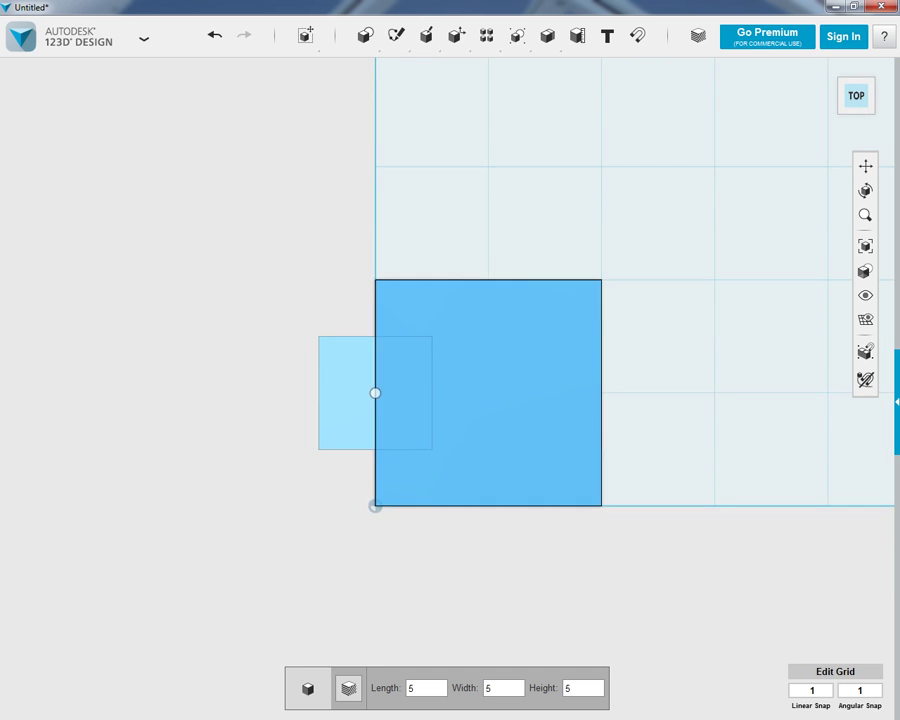
scroll(620, 440, "up", 3)
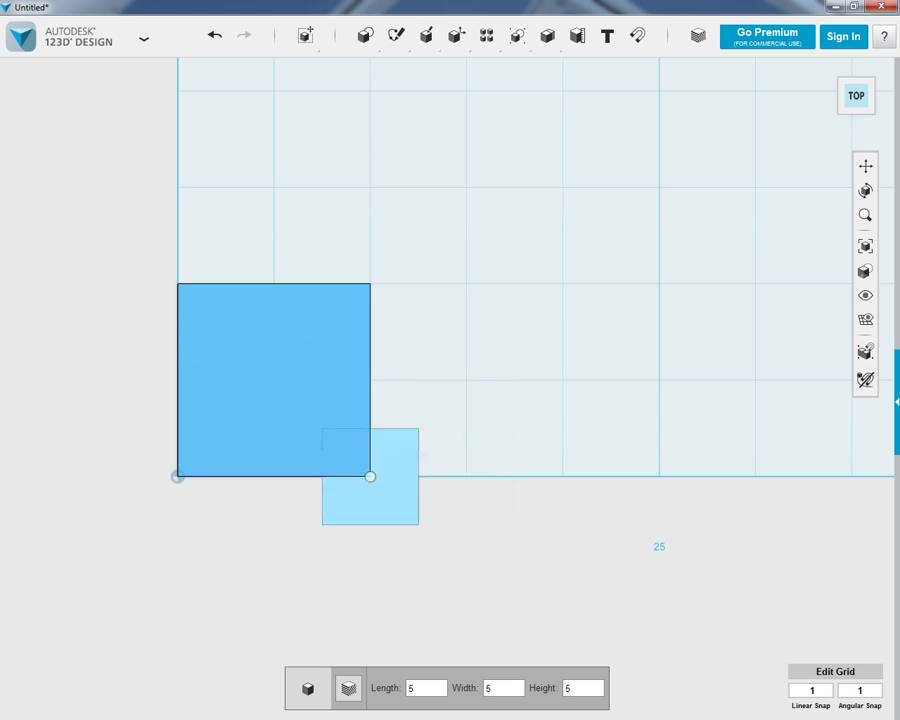
Try length, width and height 10 for the new box and preview it beside the existing box.
key("Tab")
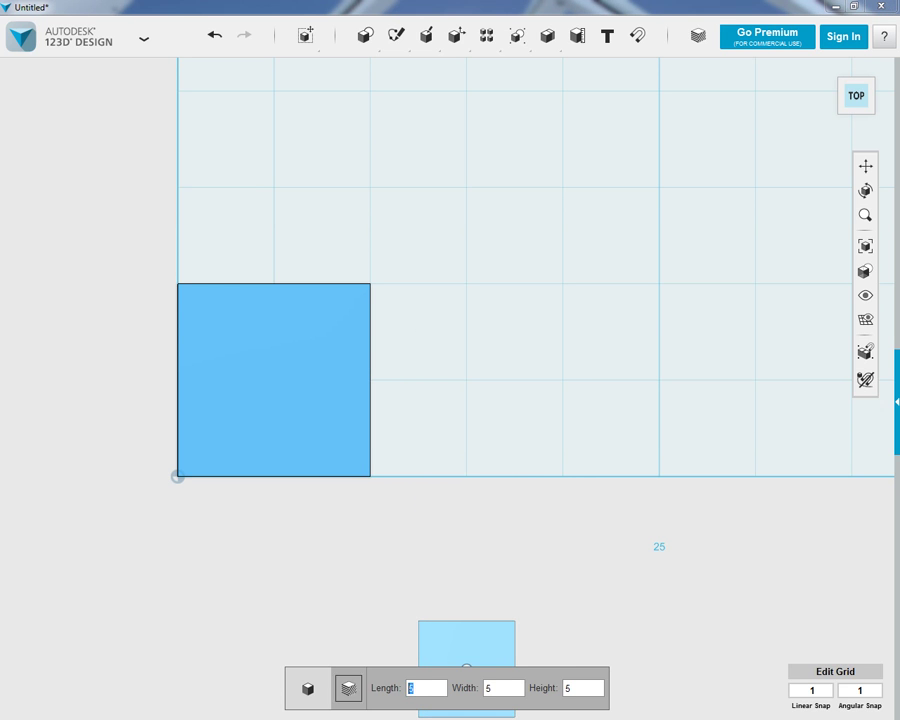
type("10")
key("Tab")
type("10")
key("Tab")
type("10")
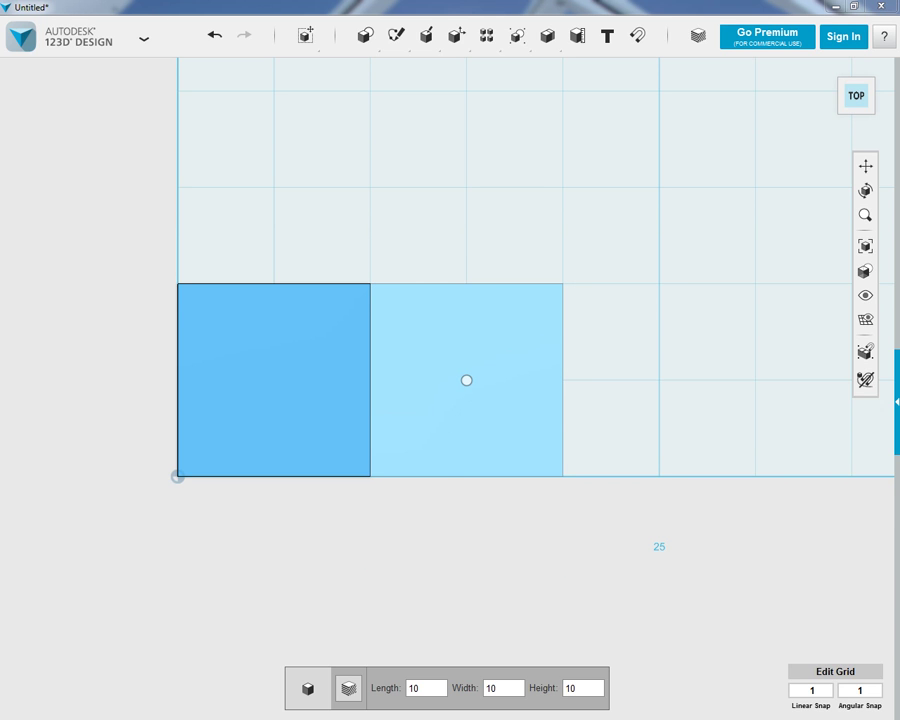
Set the new box's length, width and height to 5 and place it centred on a grid crossing 5 mm beside the large box.
key("Tab")
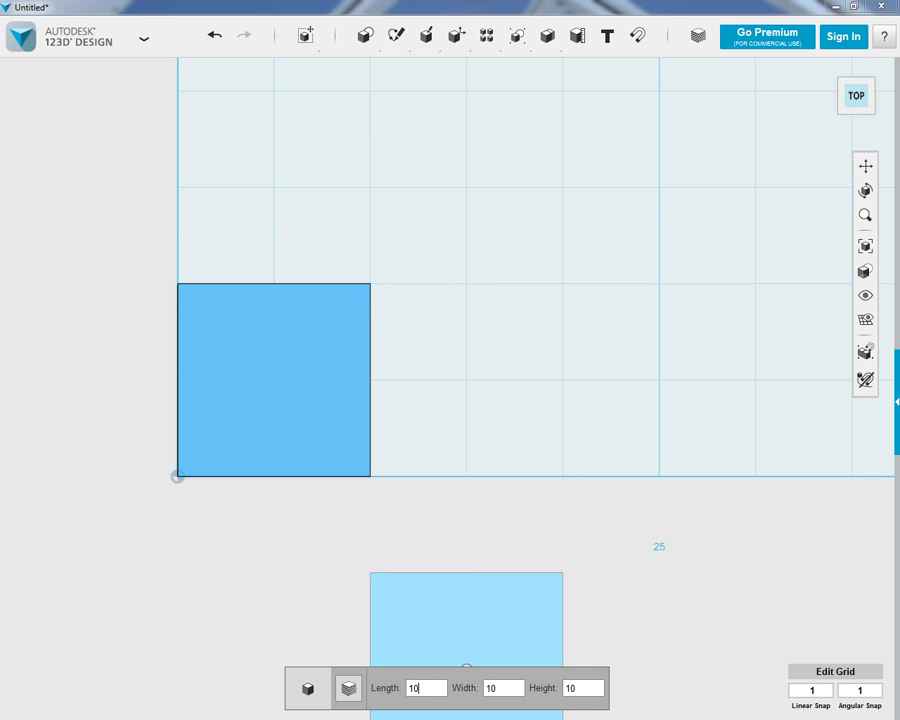
key("BackSpace")
key("BackSpace")
type("5")
key("Tab")
key("BackSpace")
key("BackSpace")
type("5")
key("Tab")
key("BackSpace")
key("BackSpace")
type("5")
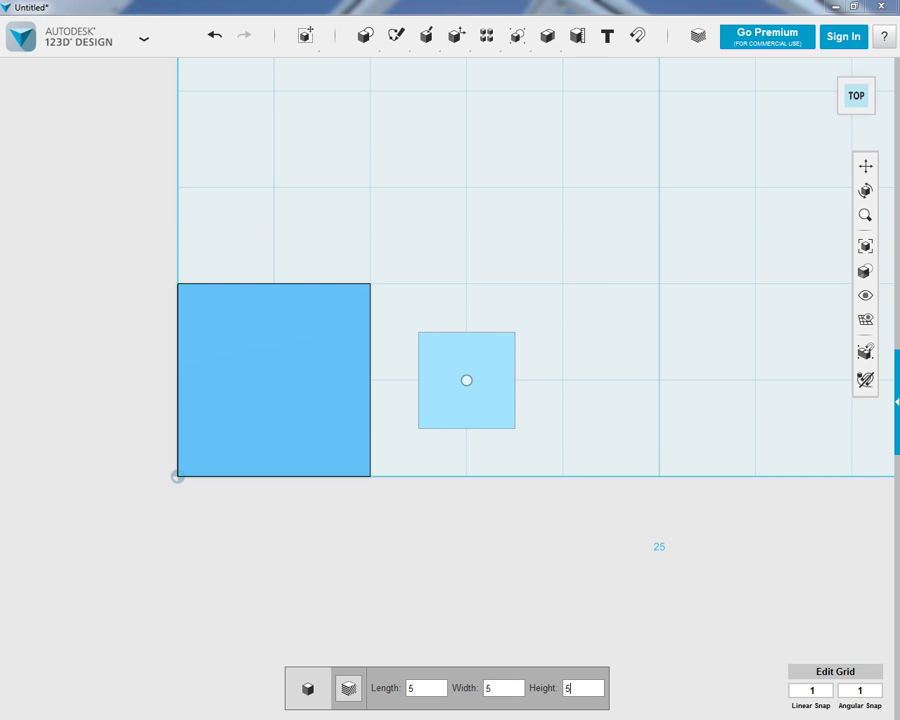
left_click(466, 380)
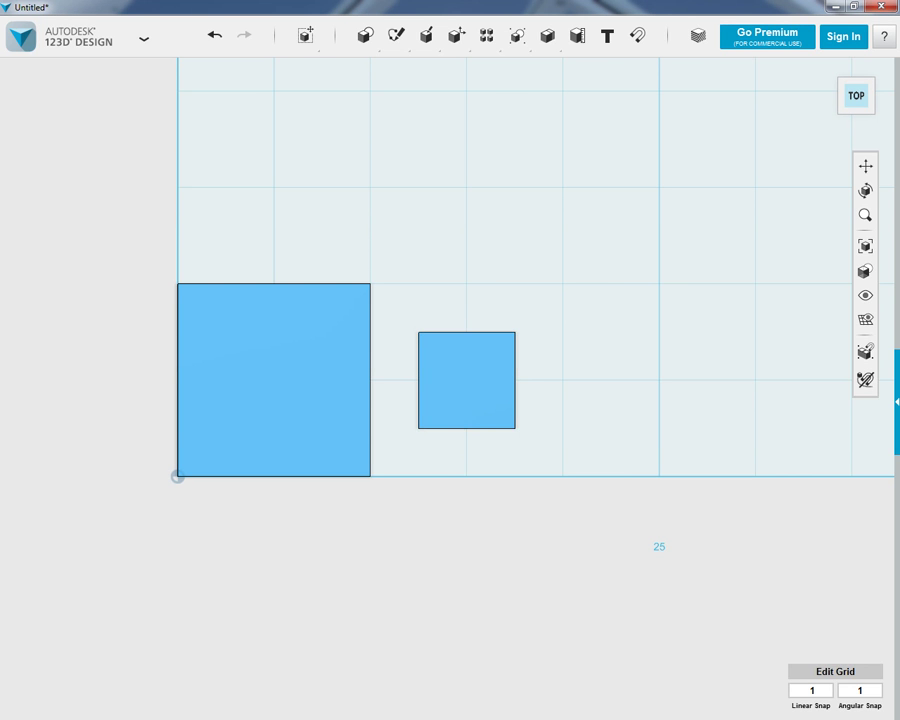
Start moving the small box and examine both boxes in an orbited view, the home view and the top view.
left_click(466, 380)
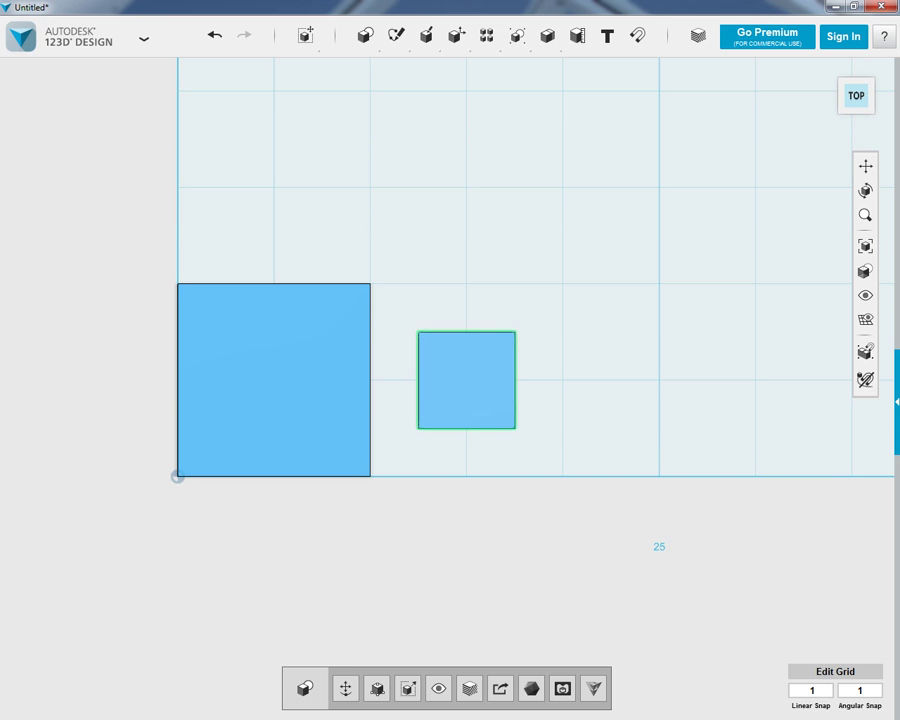
left_click(345, 688)
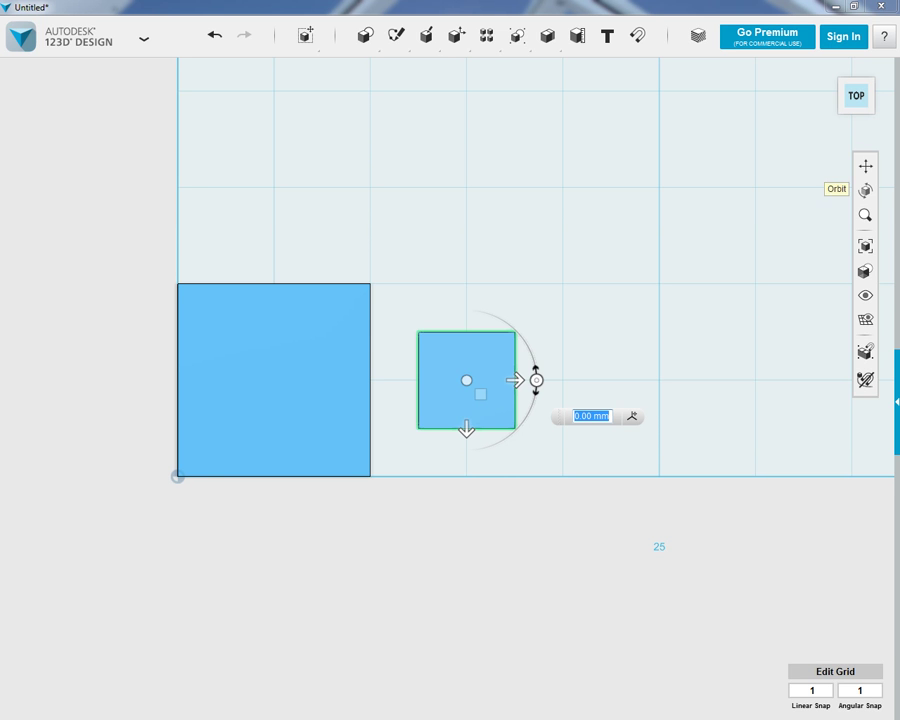
left_click(866, 190)
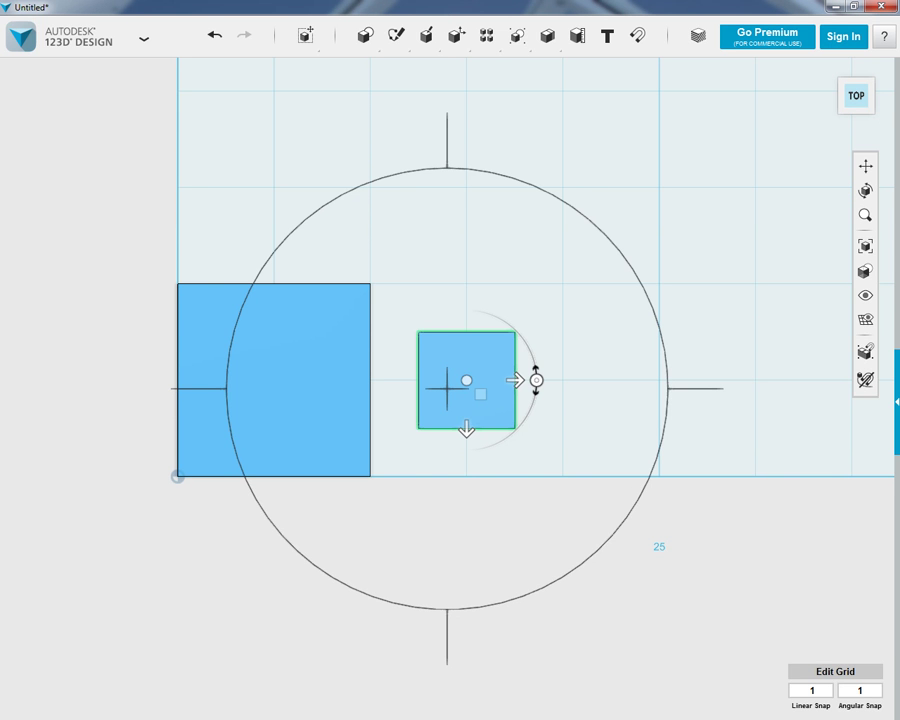
left_click_drag(703, 433, 489, 131)
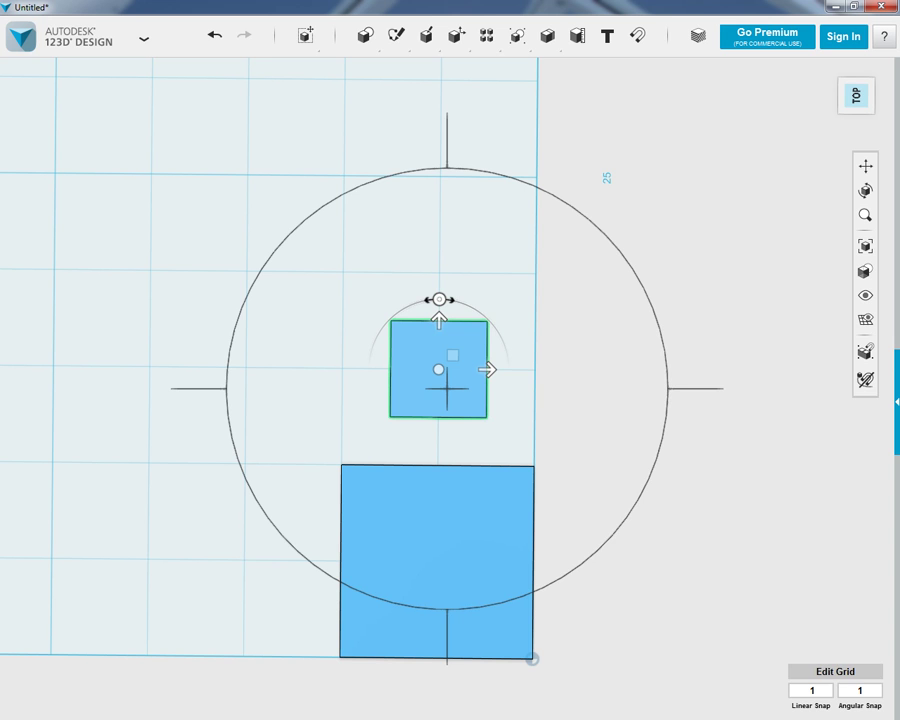
mouse_move(856, 95)
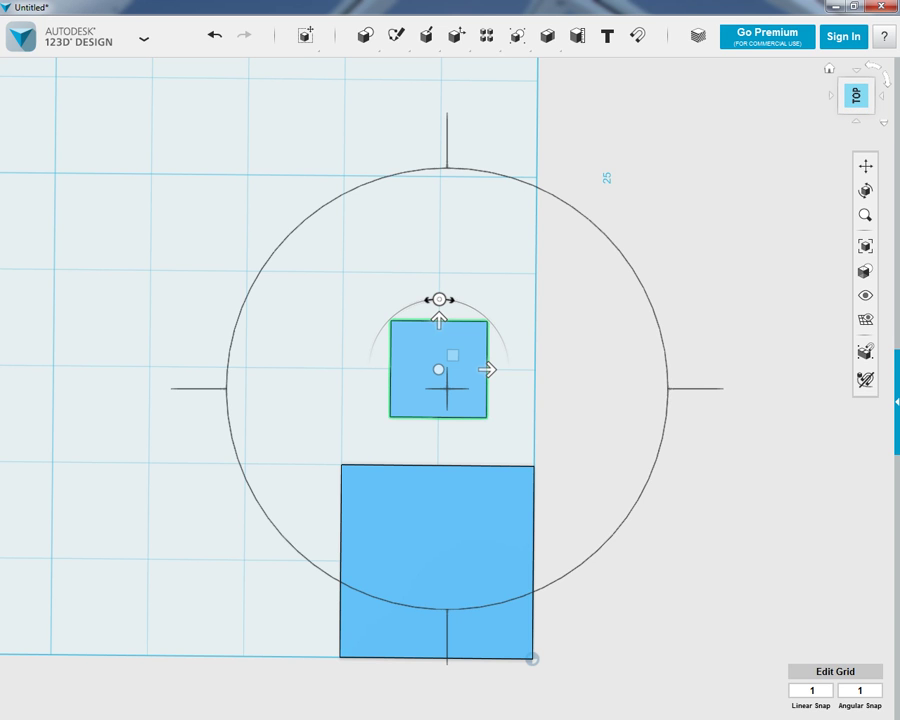
left_click(856, 95)
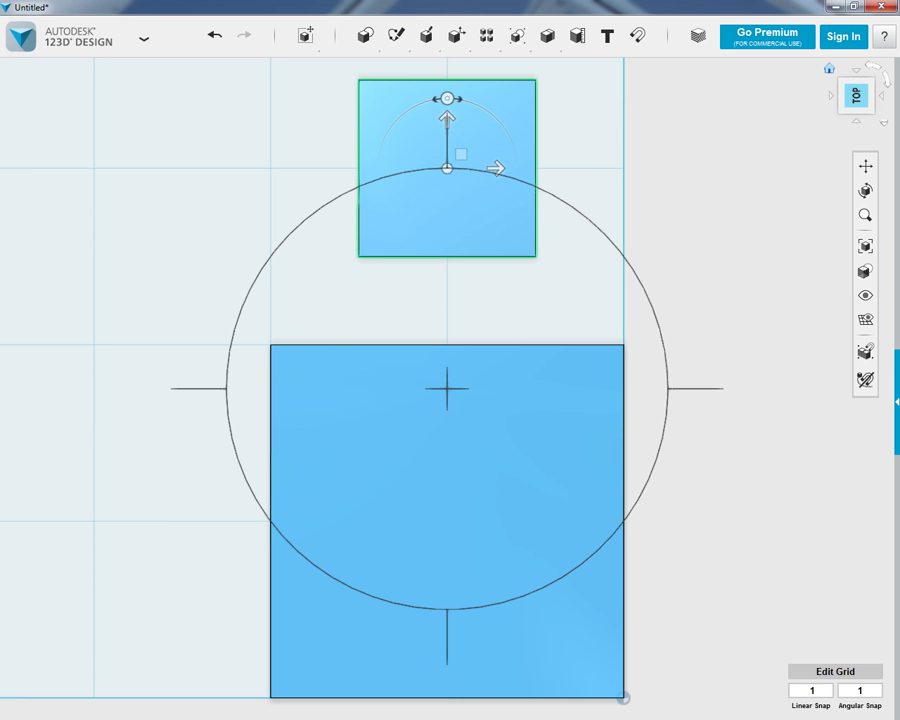
left_click(829, 68)
left_click(853, 86)
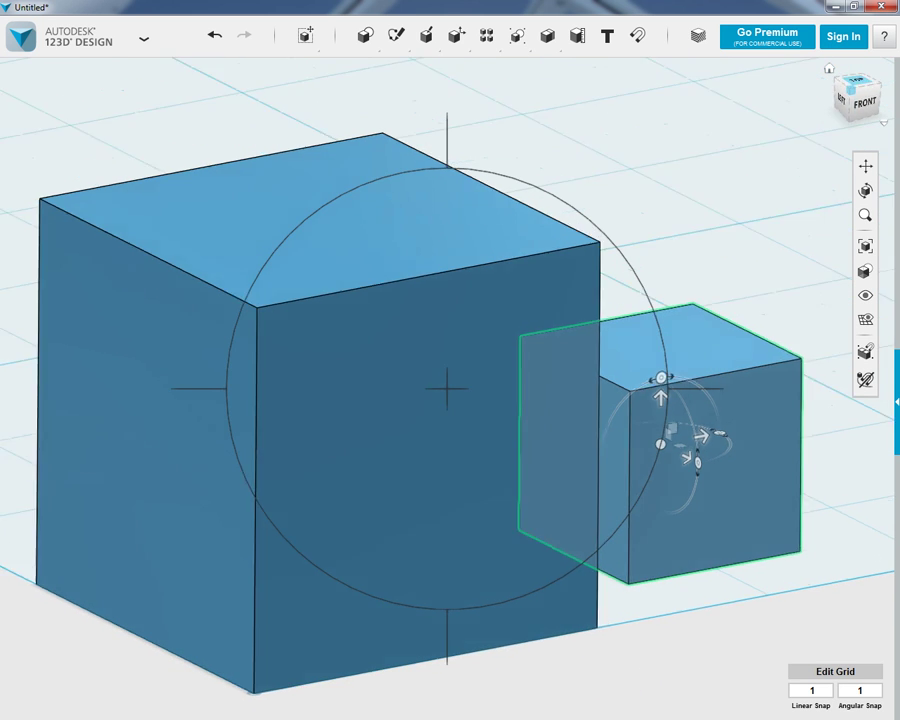
mouse_move(866, 295)
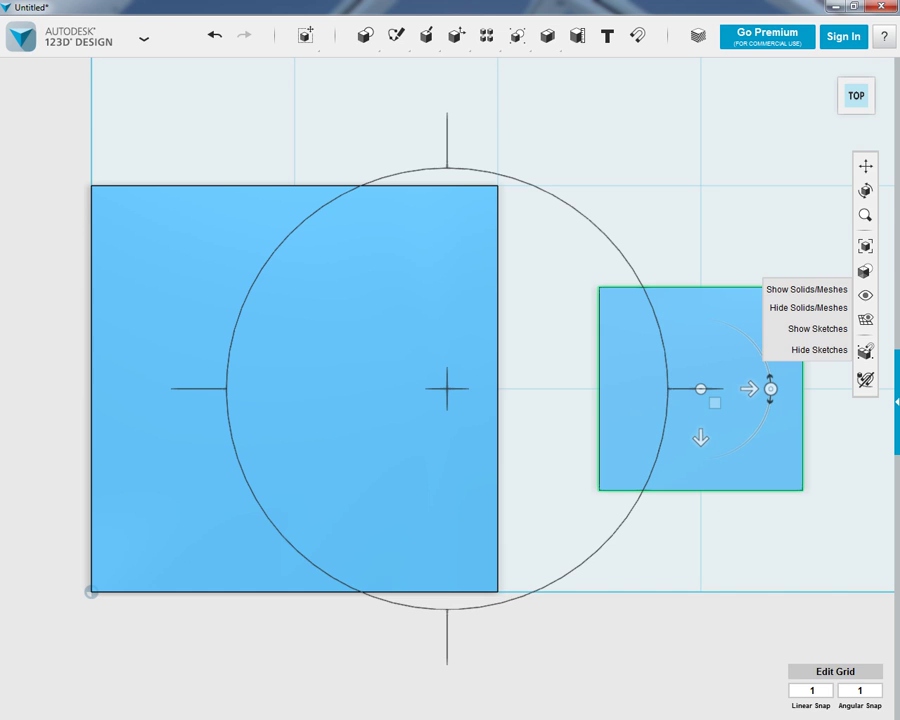
left_click(820, 350)
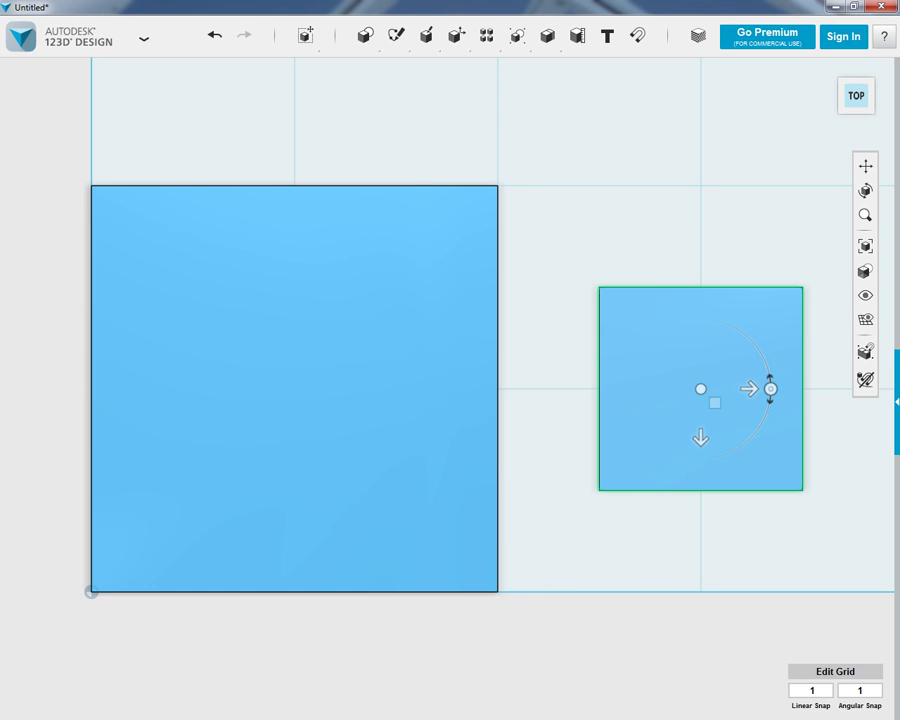
Rotate the small box 90 degrees in the grid plane and leave the Move command.
left_click(749, 389)
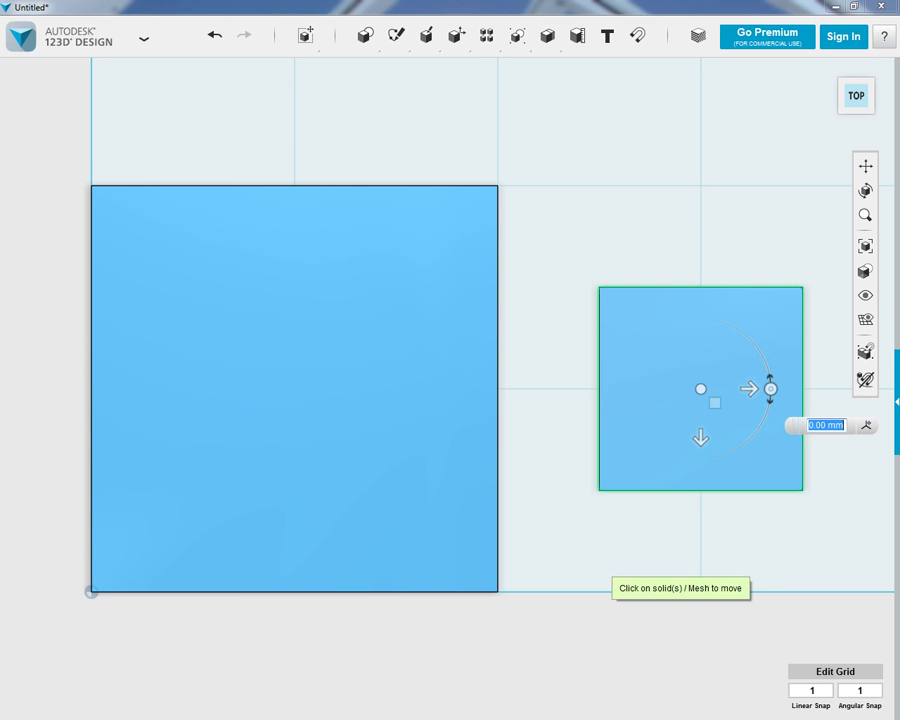
scroll(310, 465, "up", 2)
scroll(190, 478, "down", 3)
scroll(672, 402, "up", 3)
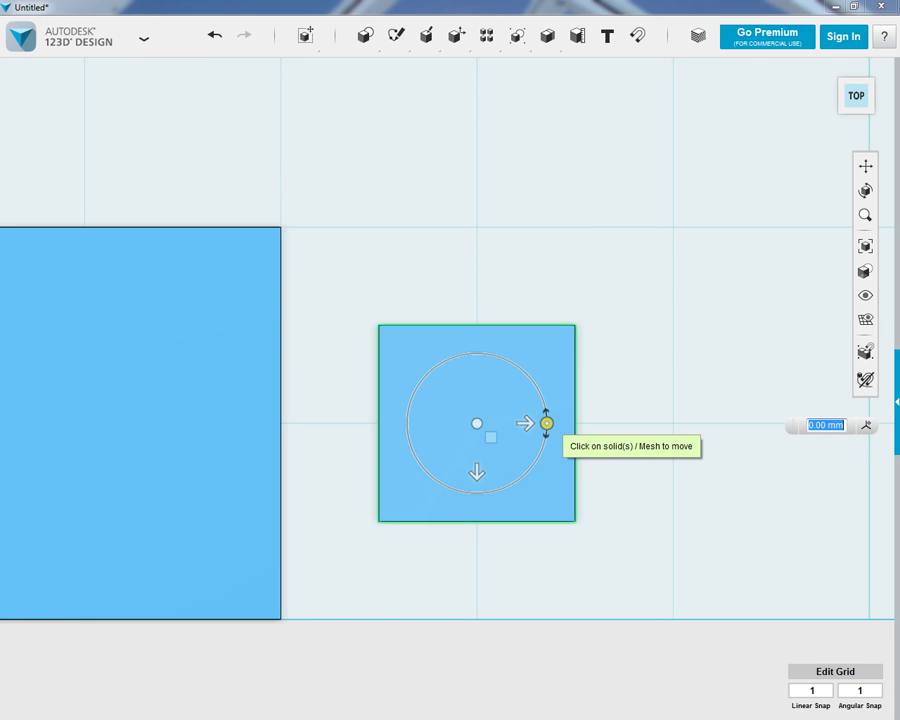
left_click(546, 423)
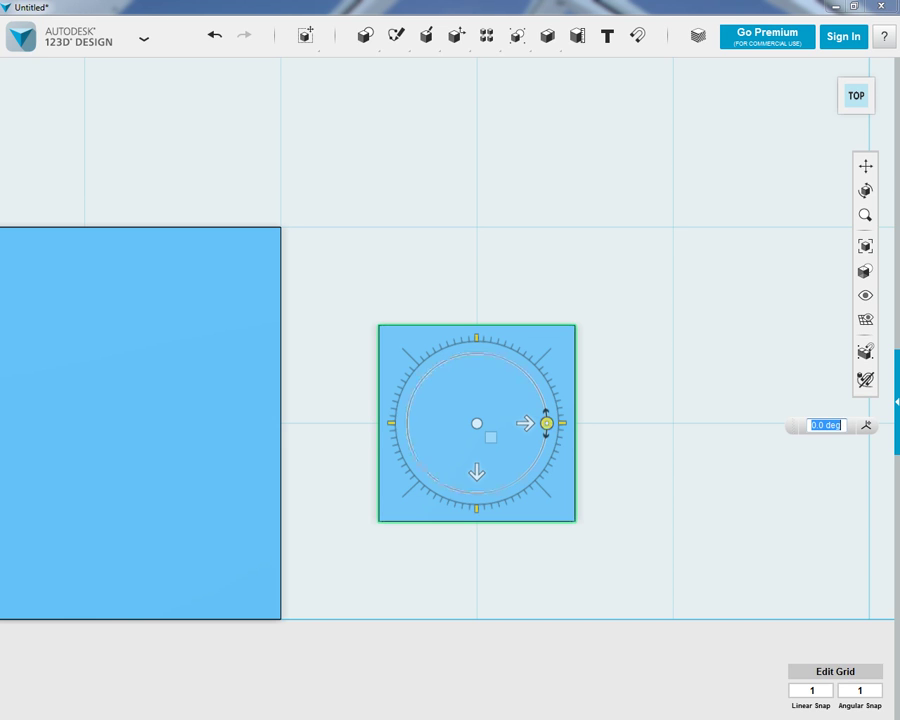
type("90")
key("Return")
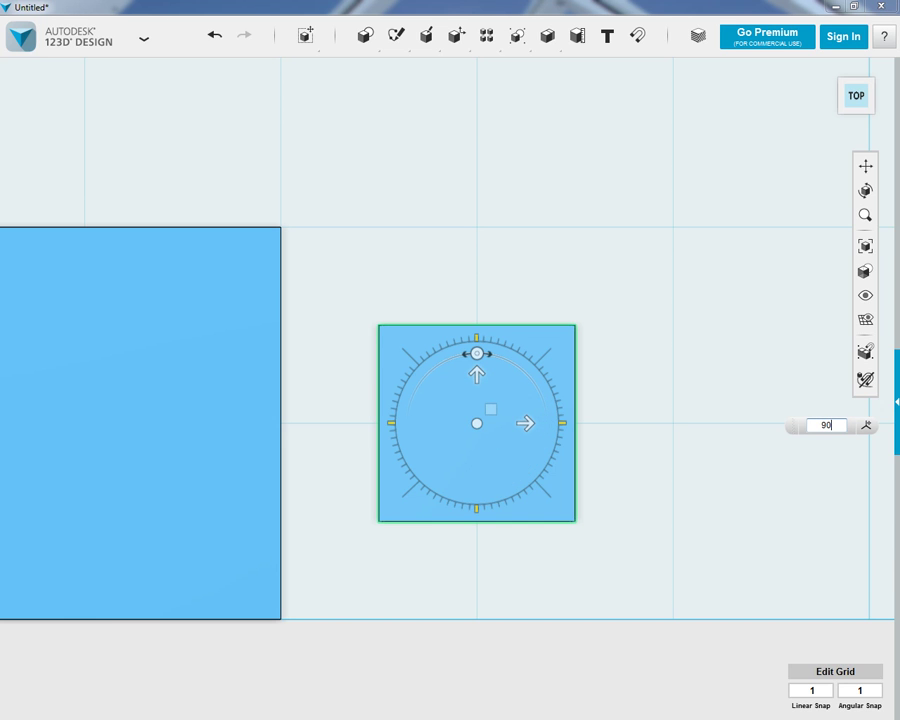
key("Escape")
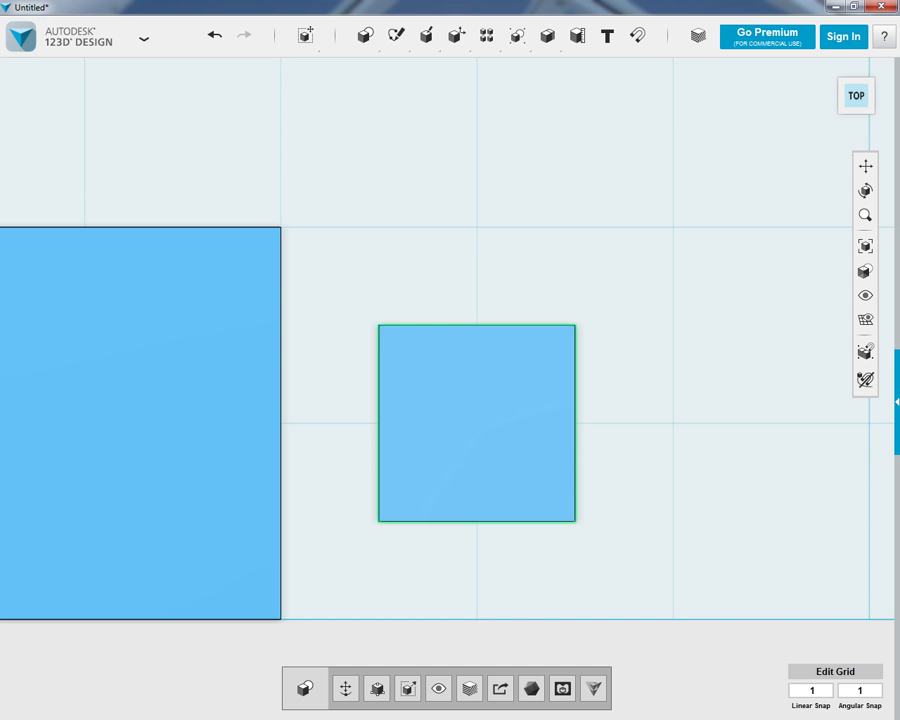
Restart the Move command on the small box and rotate it by 90 degrees in the grid plane again.
left_click(345, 688)
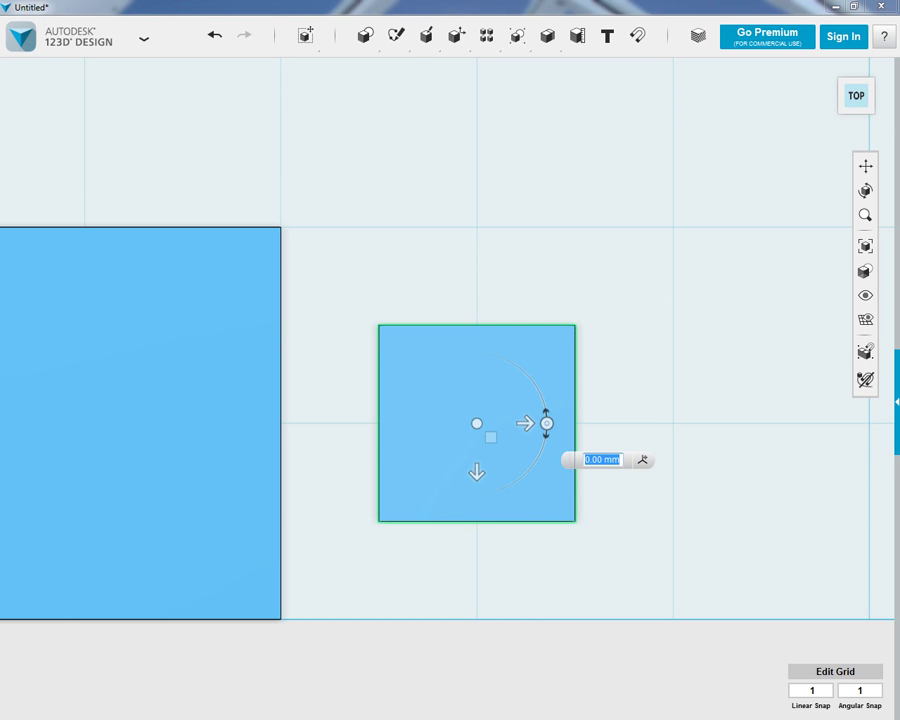
left_click(547, 424)
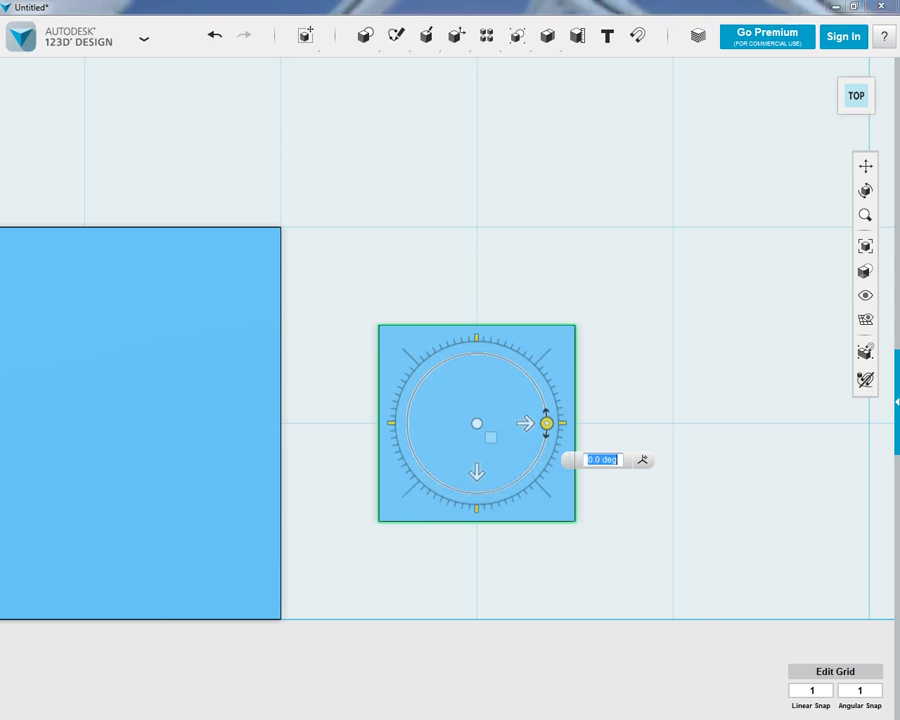
type("90")
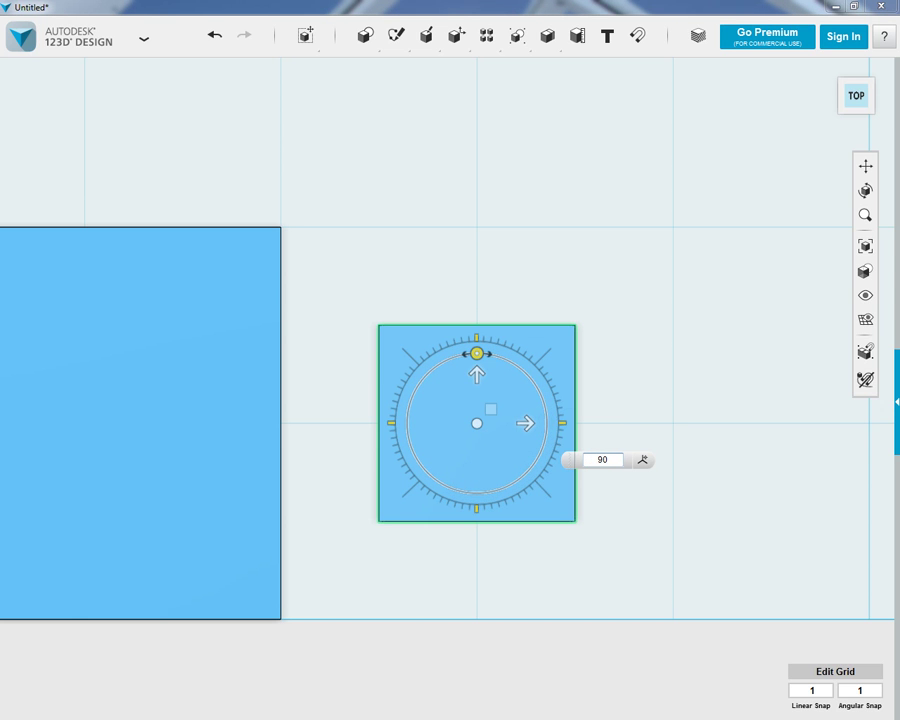
key("Return")
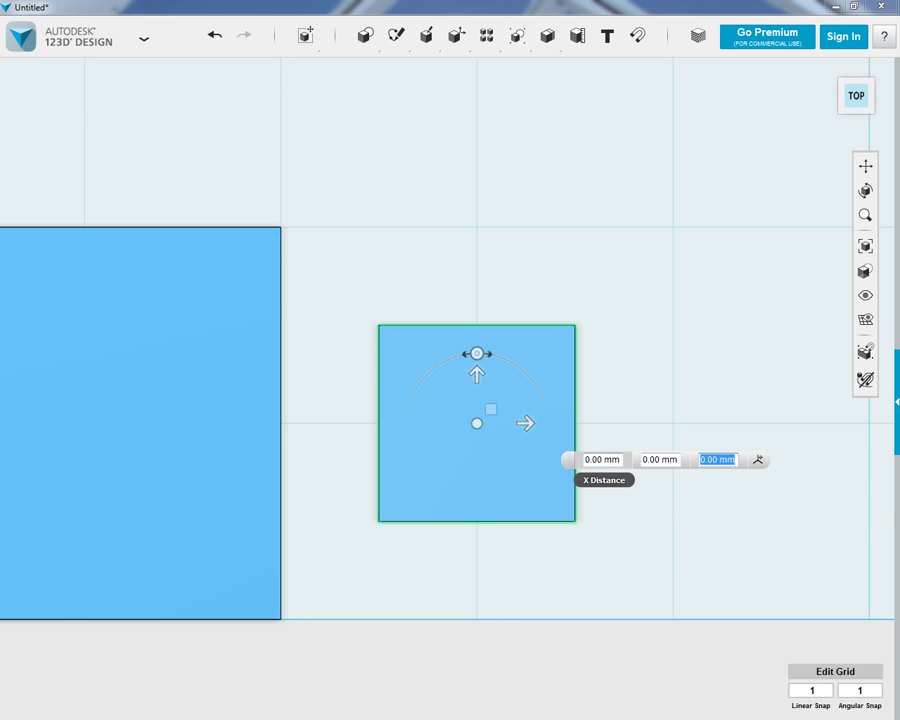
Move the small box -2.5 mm along both grid directions, flush with the large box and the grid's front edge, and check it from an angle.
mouse_move(365, 38)
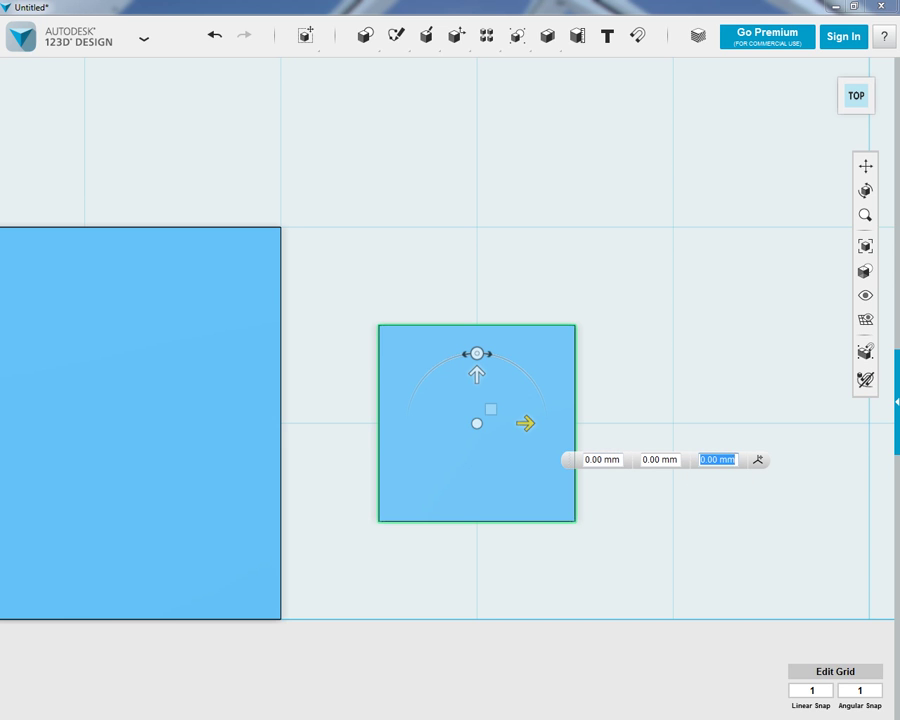
left_click(525, 423)
type("-2.5")
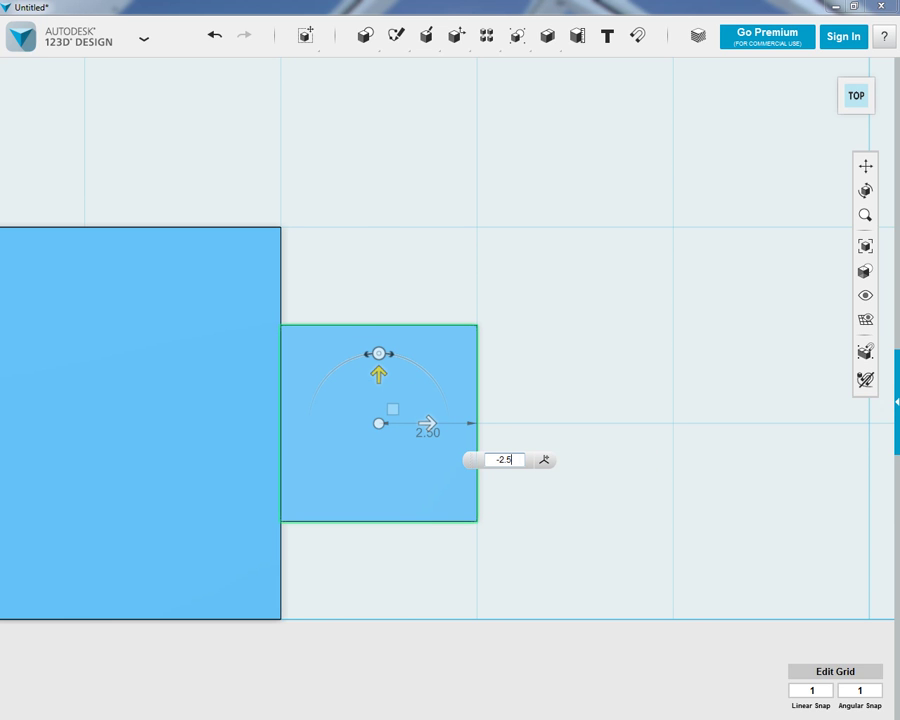
left_click(378, 374)
type("-2.5")
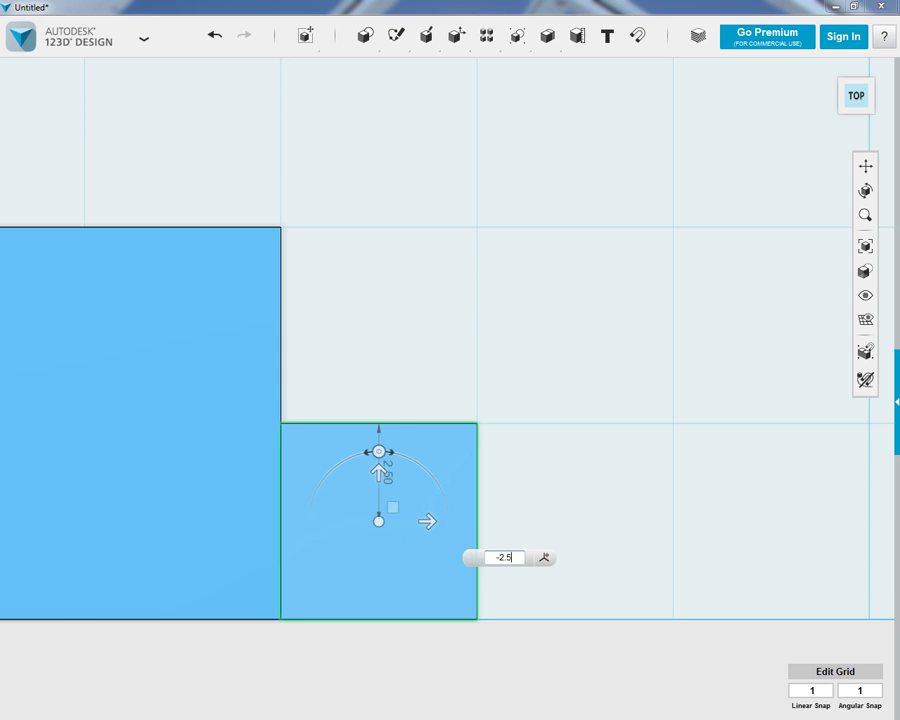
key("Return")
key("Escape")
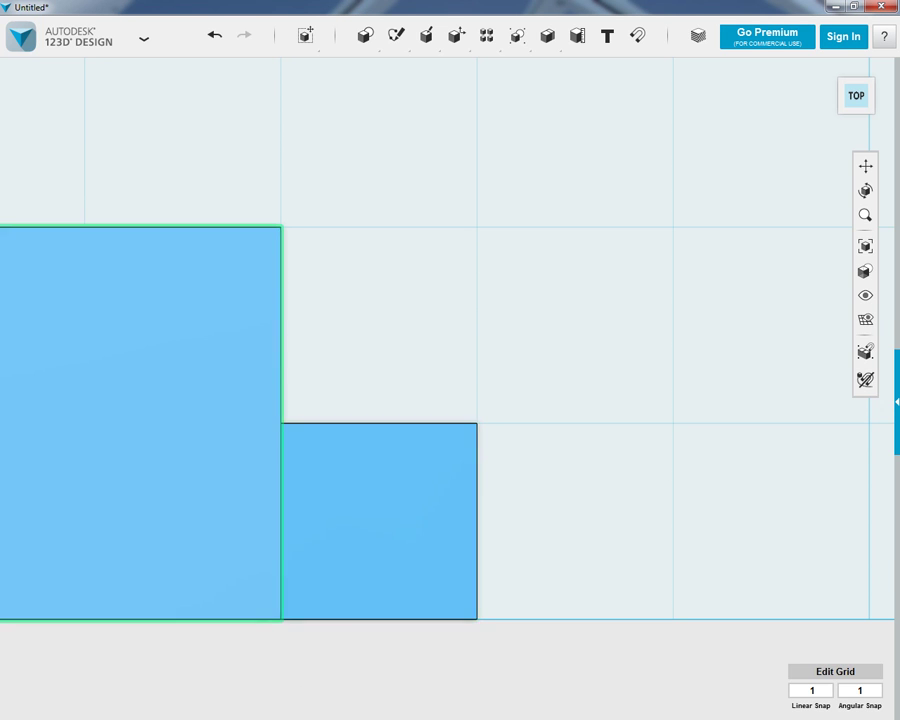
mouse_move(857, 99)
left_mouse_down()
mouse_move(842, 78)
mouse_move(859, 95)
left_mouse_up()
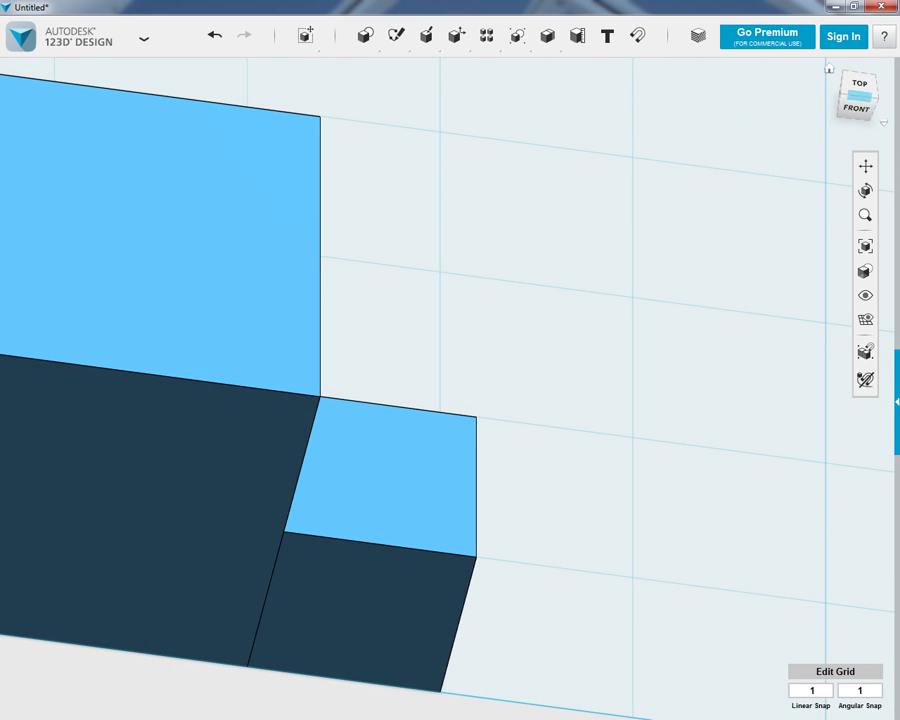
Start moving the small box and raise it 5 mm vertically, level with the top of the large box.
left_click(829, 69)
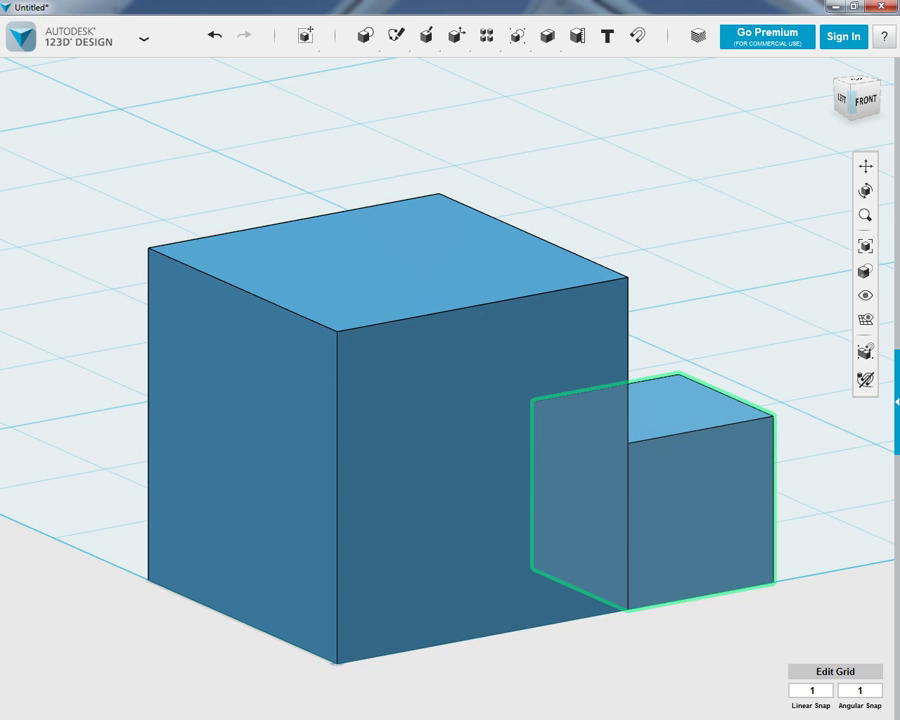
left_click(700, 500)
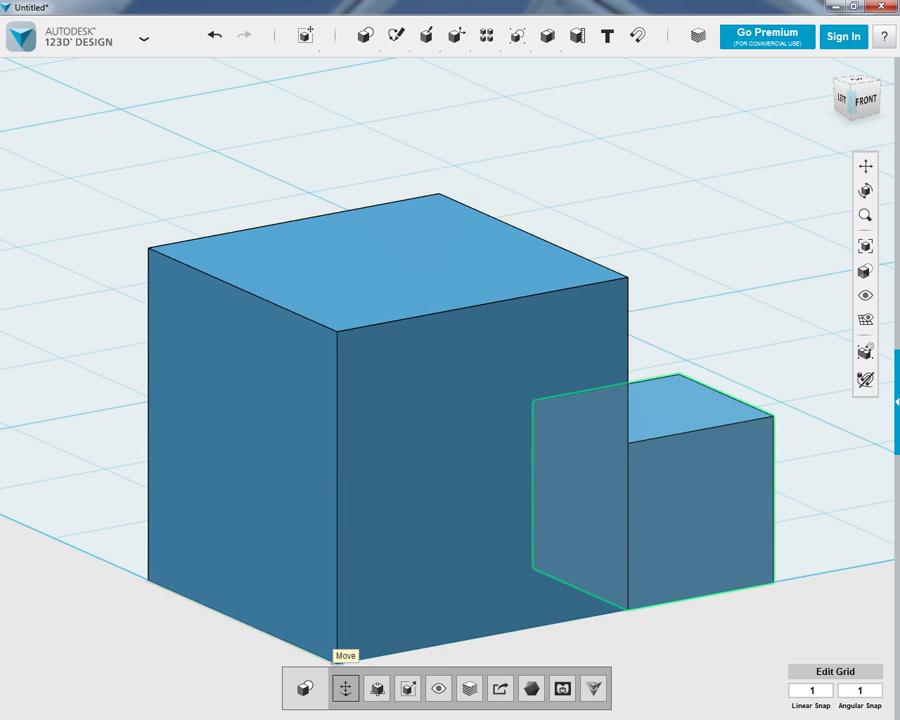
left_click(345, 688)
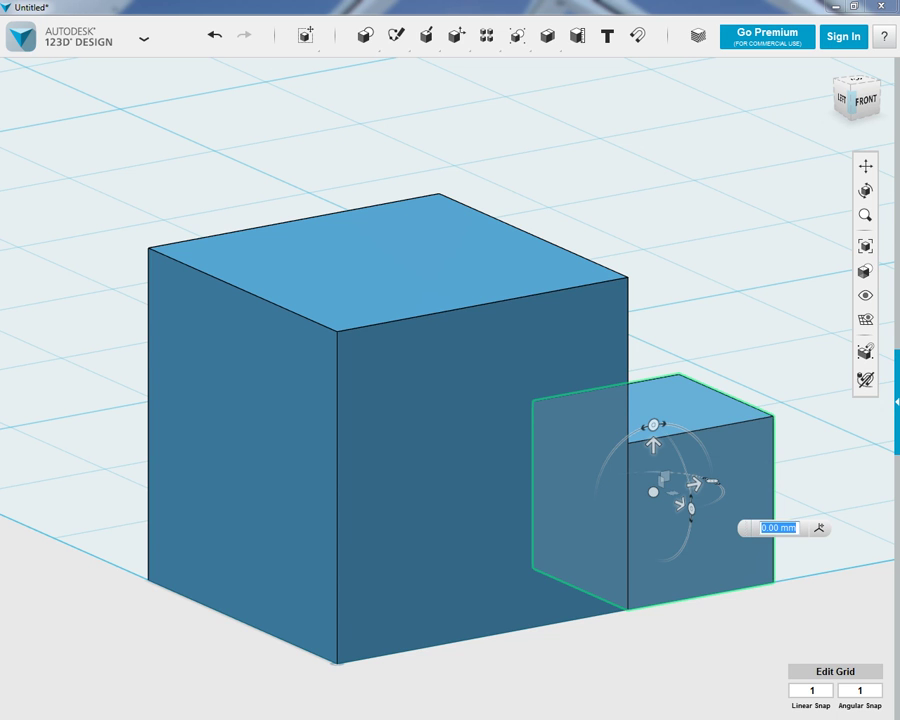
left_click(852, 82)
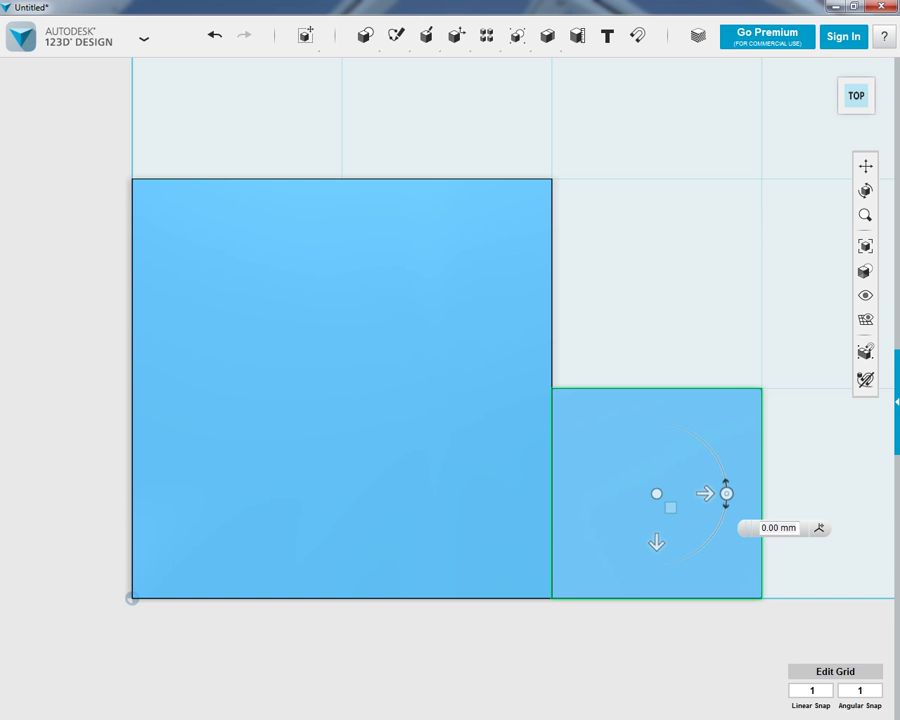
left_click(829, 68)
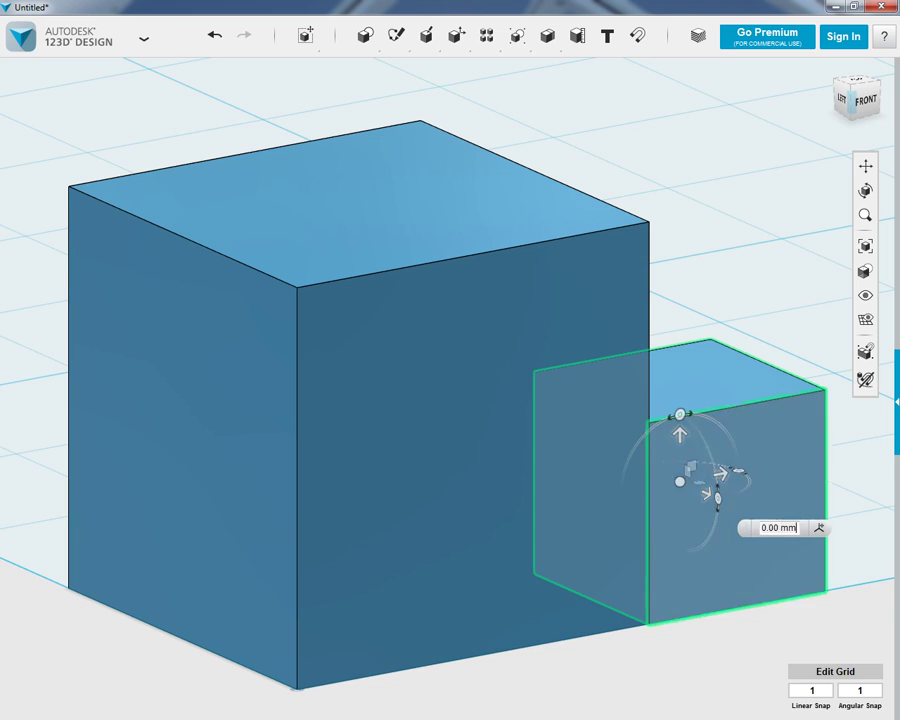
left_click(680, 434)
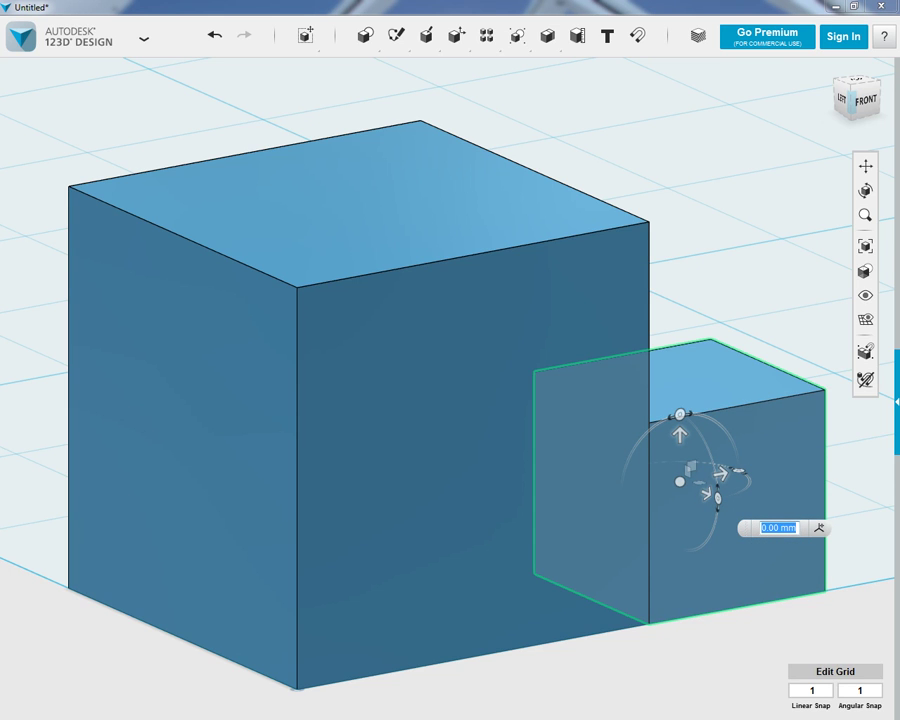
type("5")
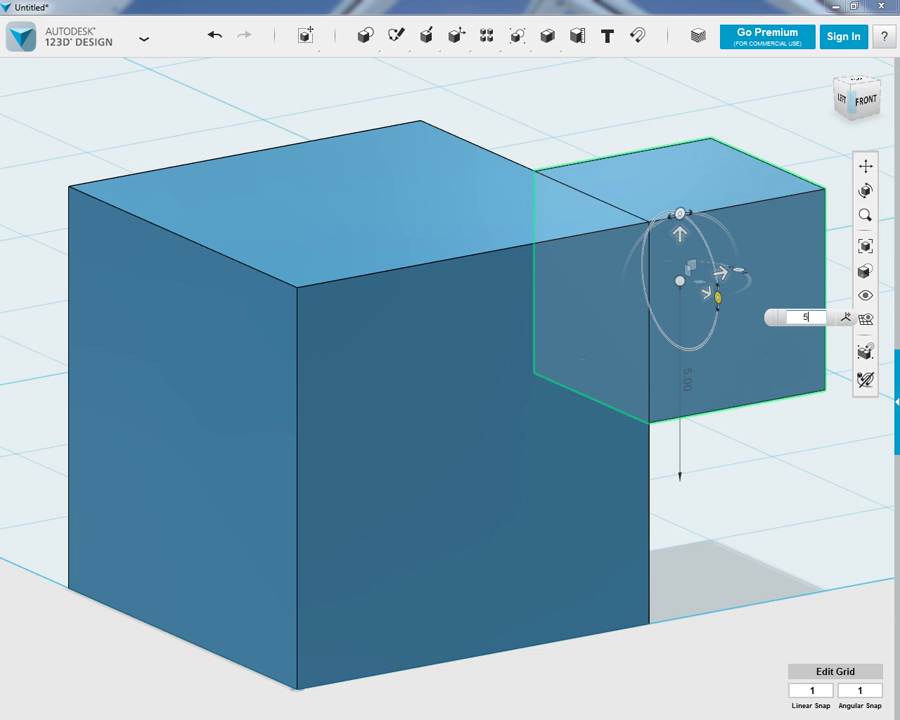
key("Return")
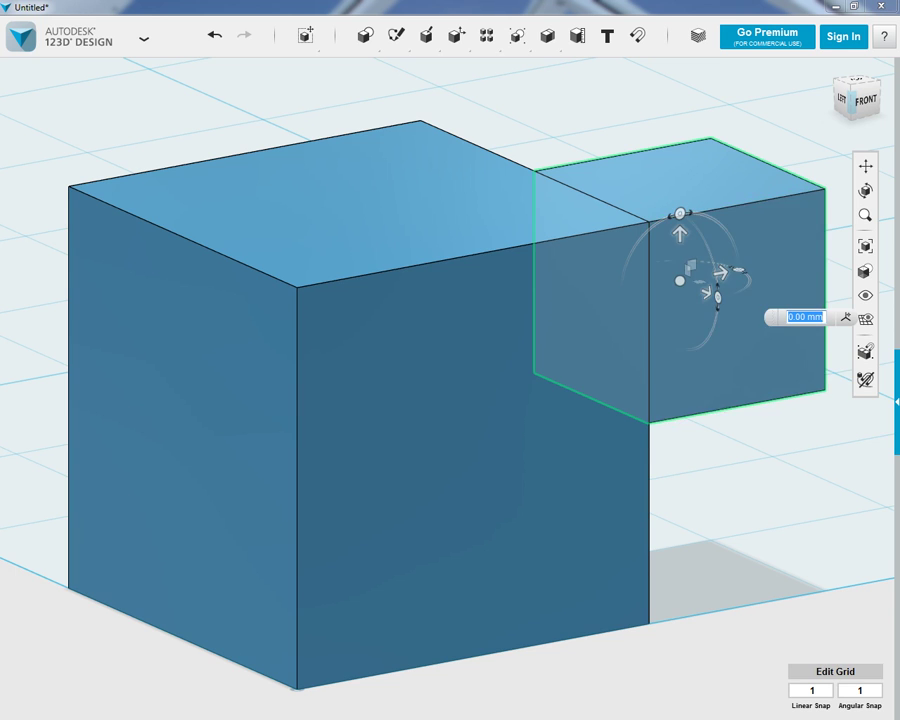
Move the small box -5 mm along the grid's depth direction, towards the back of the large box, and finish with nothing selected.
type("-5")
key("Return")
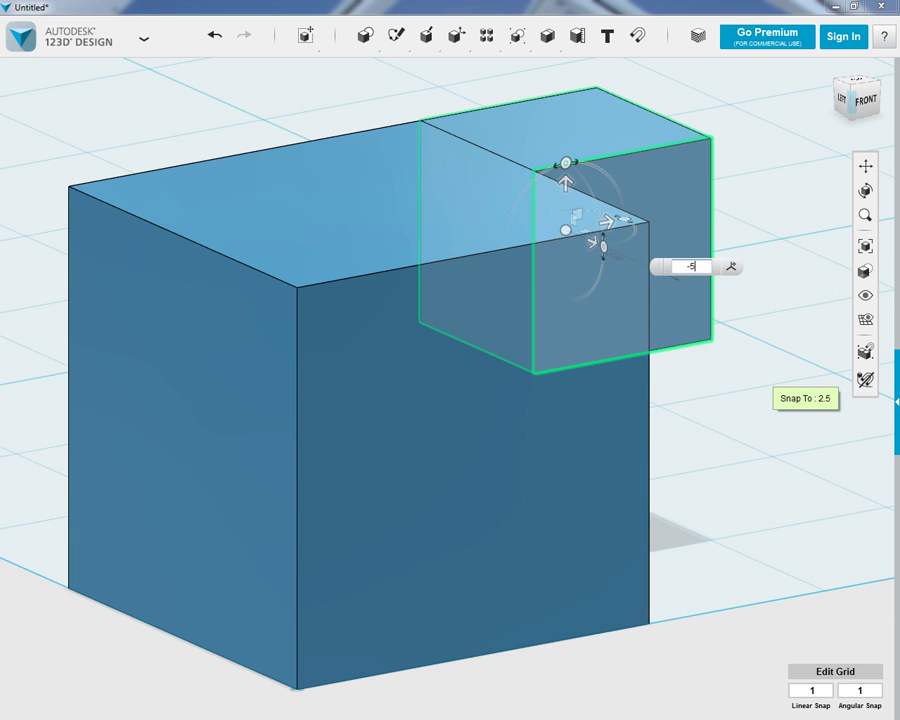
key("Escape")
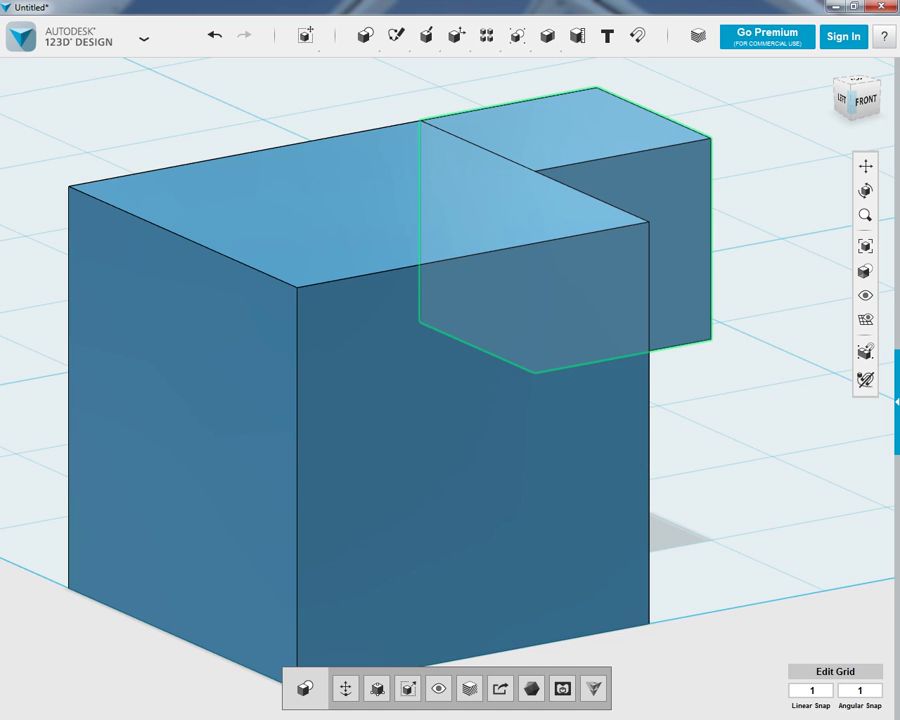
key("Escape")
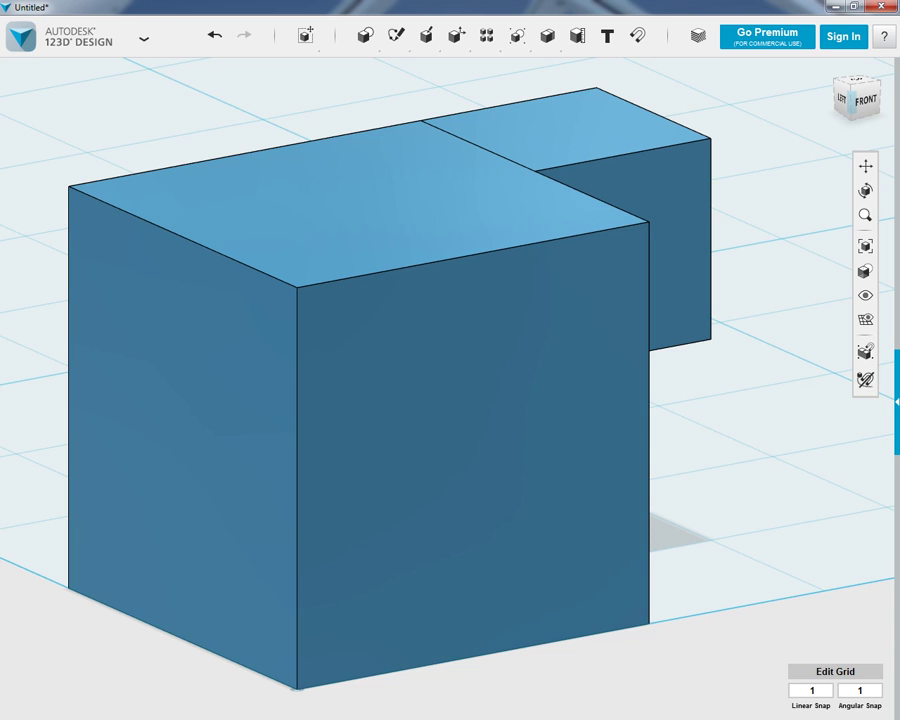